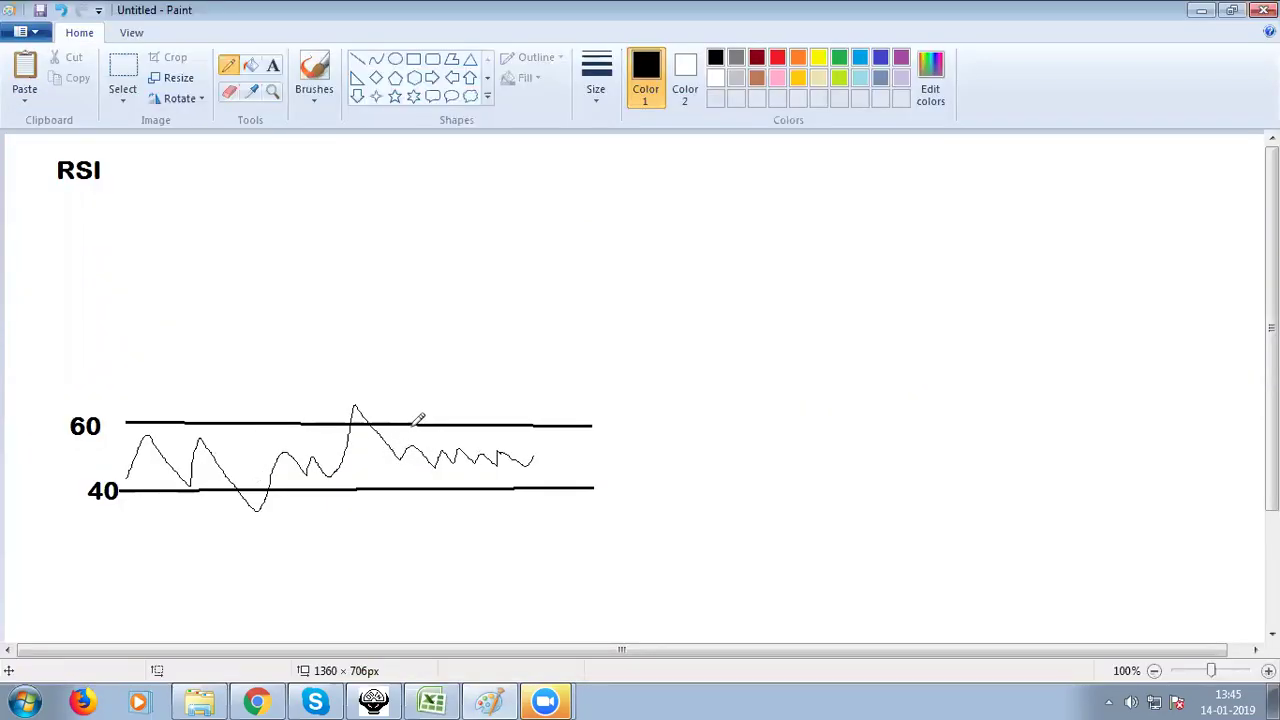
- Sketch a rising line below 40, extend the RSI line past 60, and draw a tall candle box above
drag(195, 525, 513, 500)
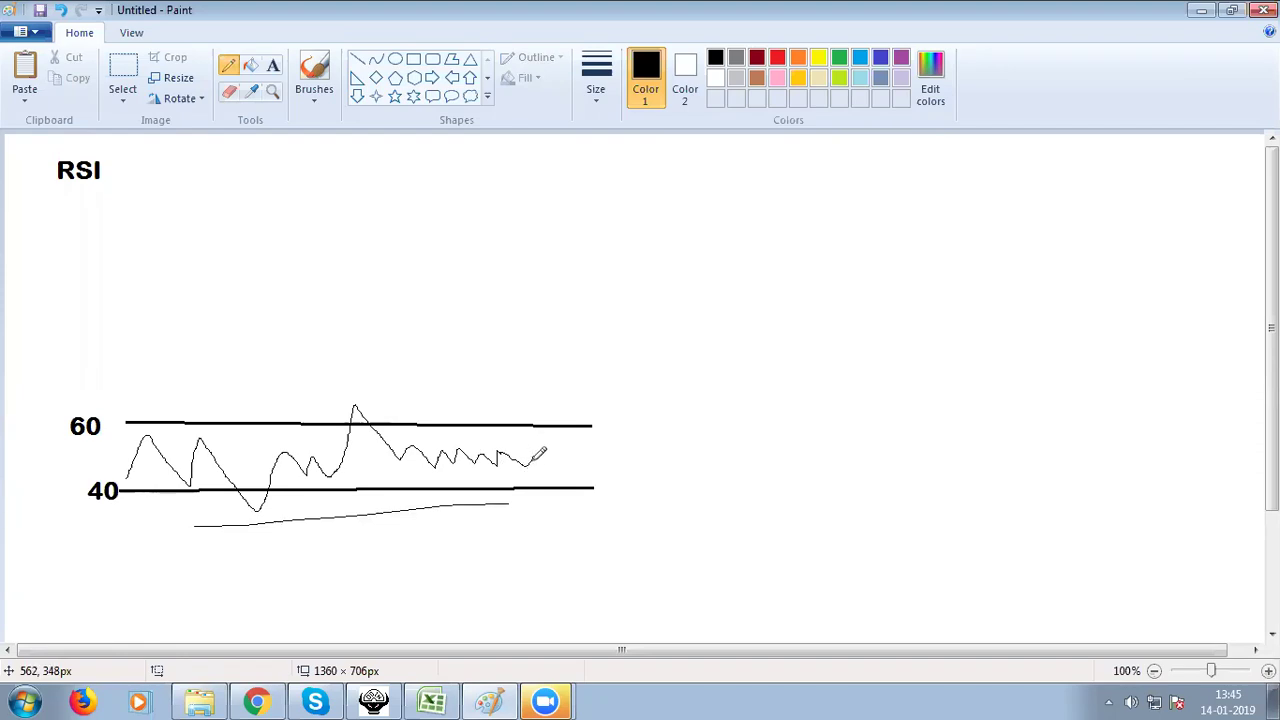
drag(540, 454, 552, 406)
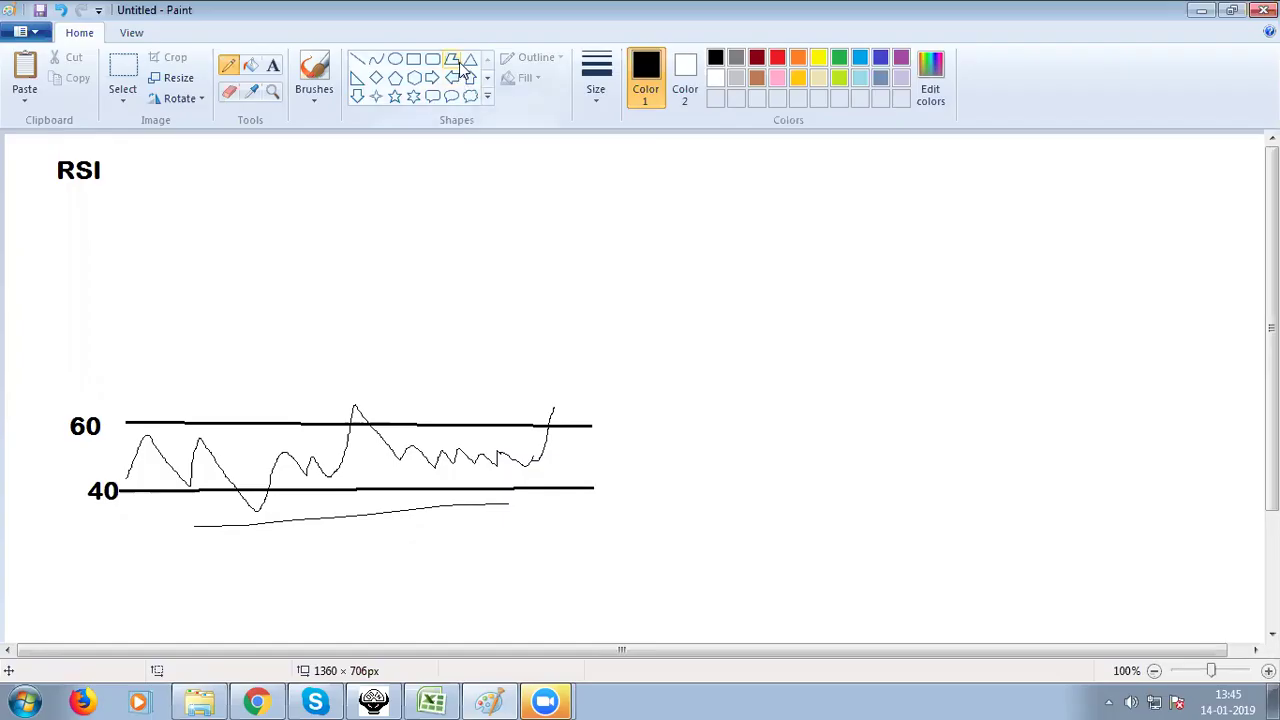
click(413, 58)
drag(538, 332, 555, 386)
click(573, 378)
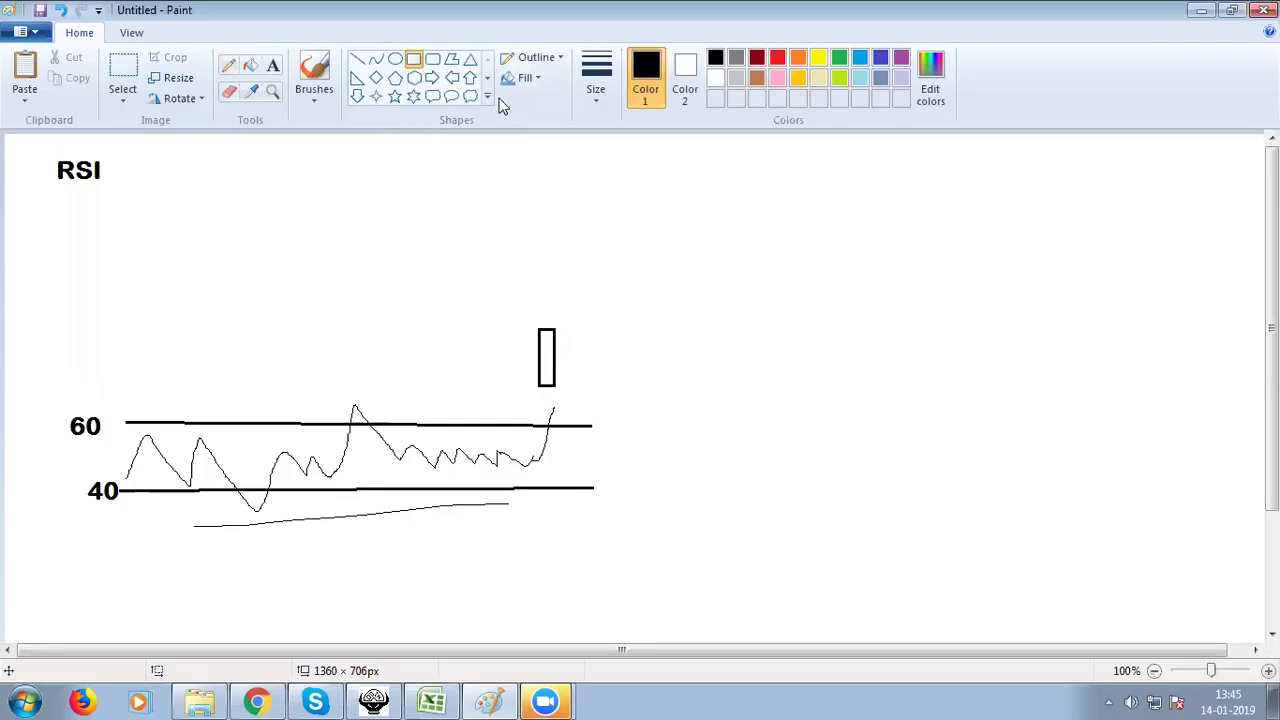
- Draw a straight line pointing at the candle box, then bring the Excel strategy workbook forward
click(357, 59)
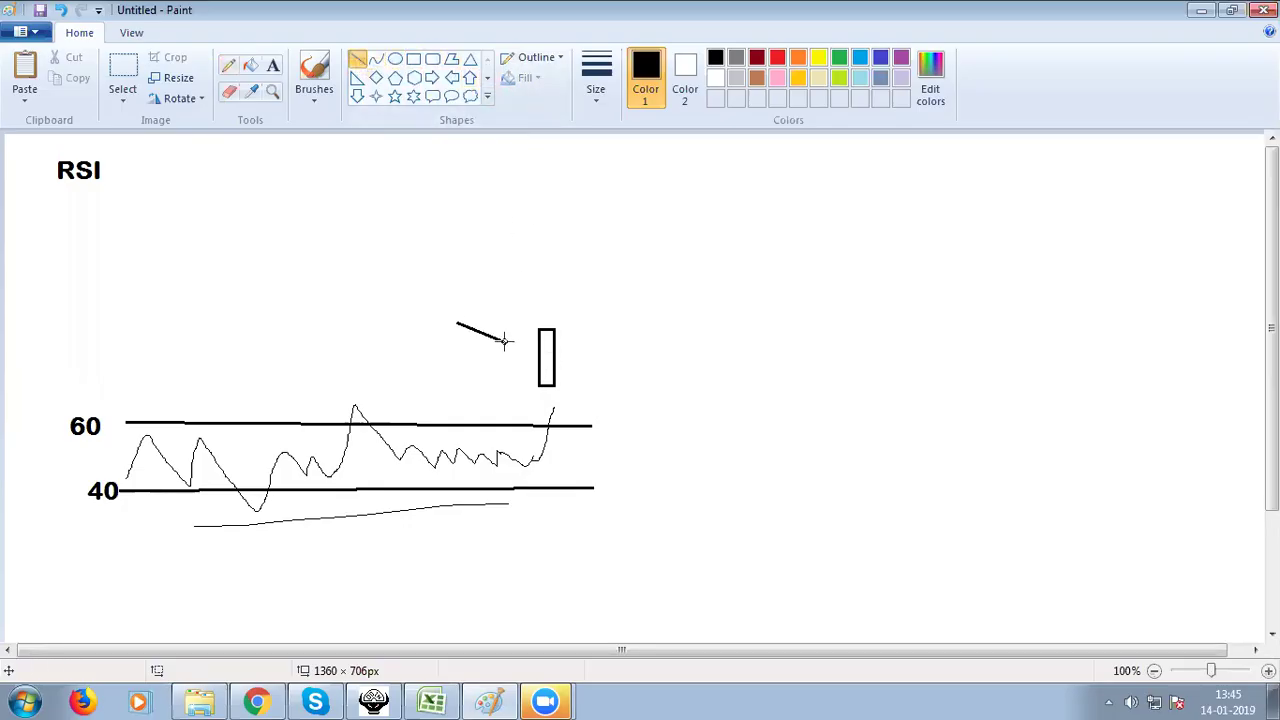
drag(505, 341, 527, 344)
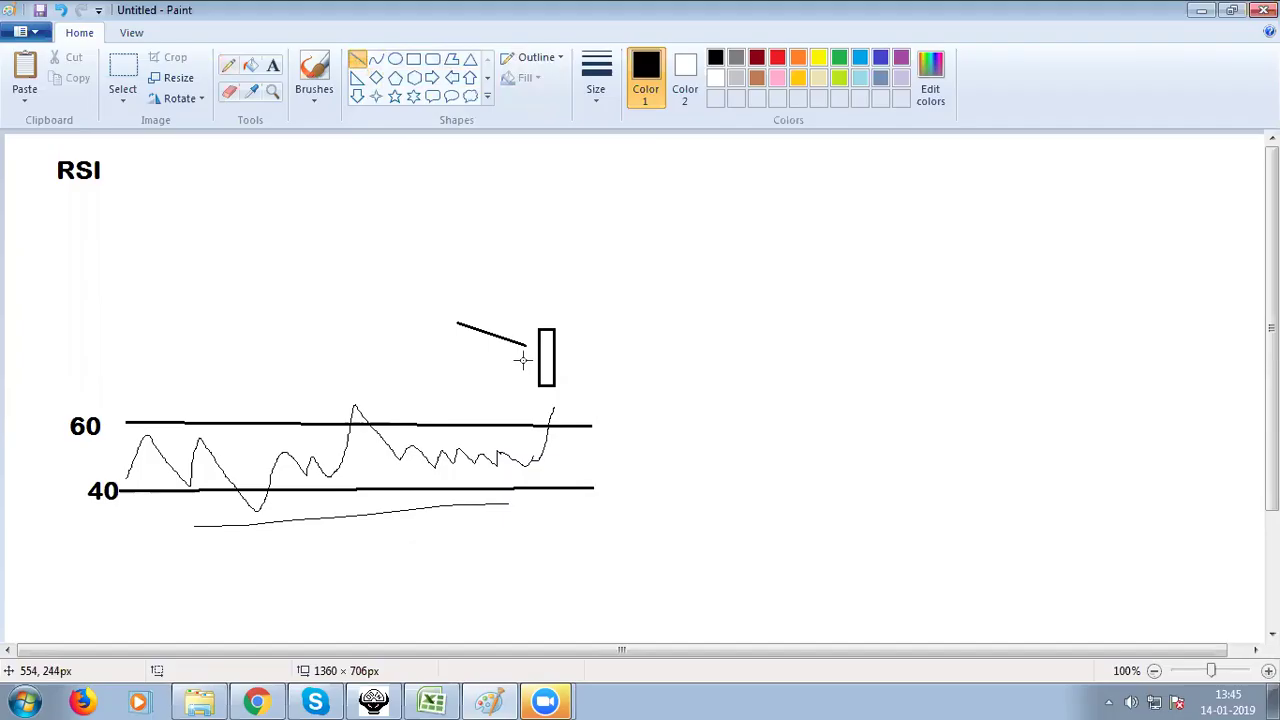
click(432, 700)
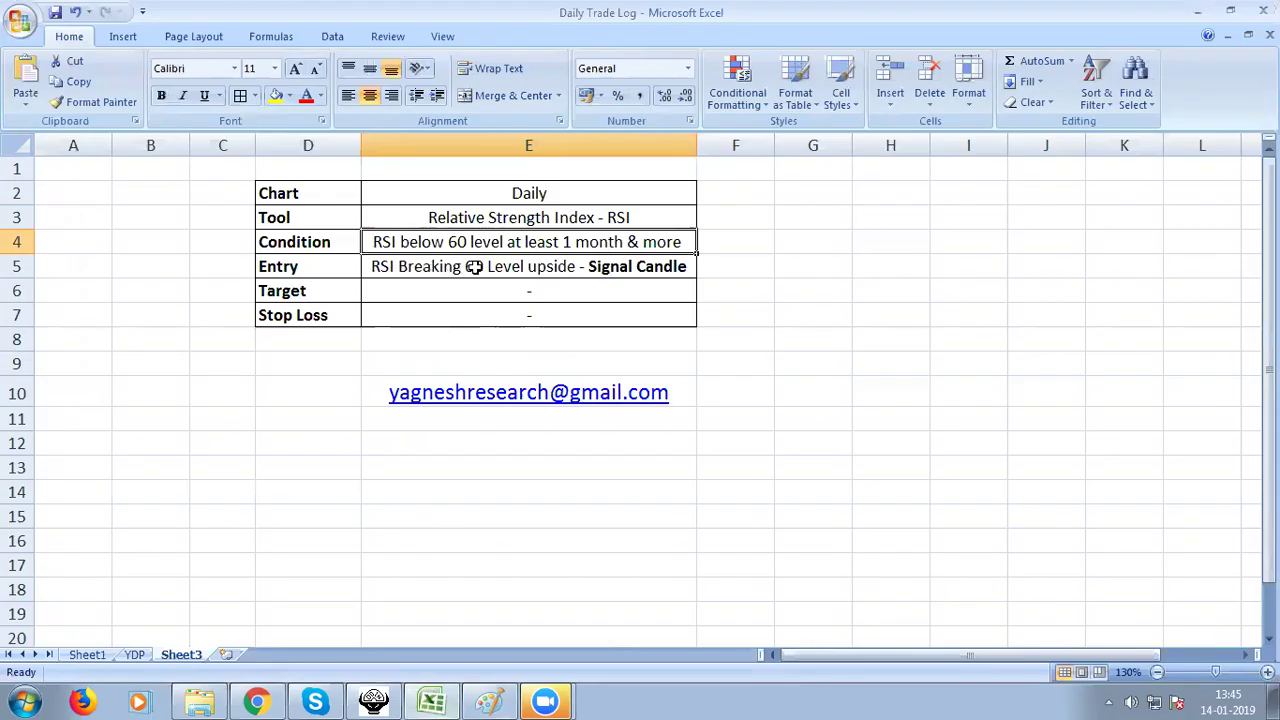
- Minimise the Excel Daily Trade Log workbook and bring the TradingView YESBANK chart forward
click(1198, 12)
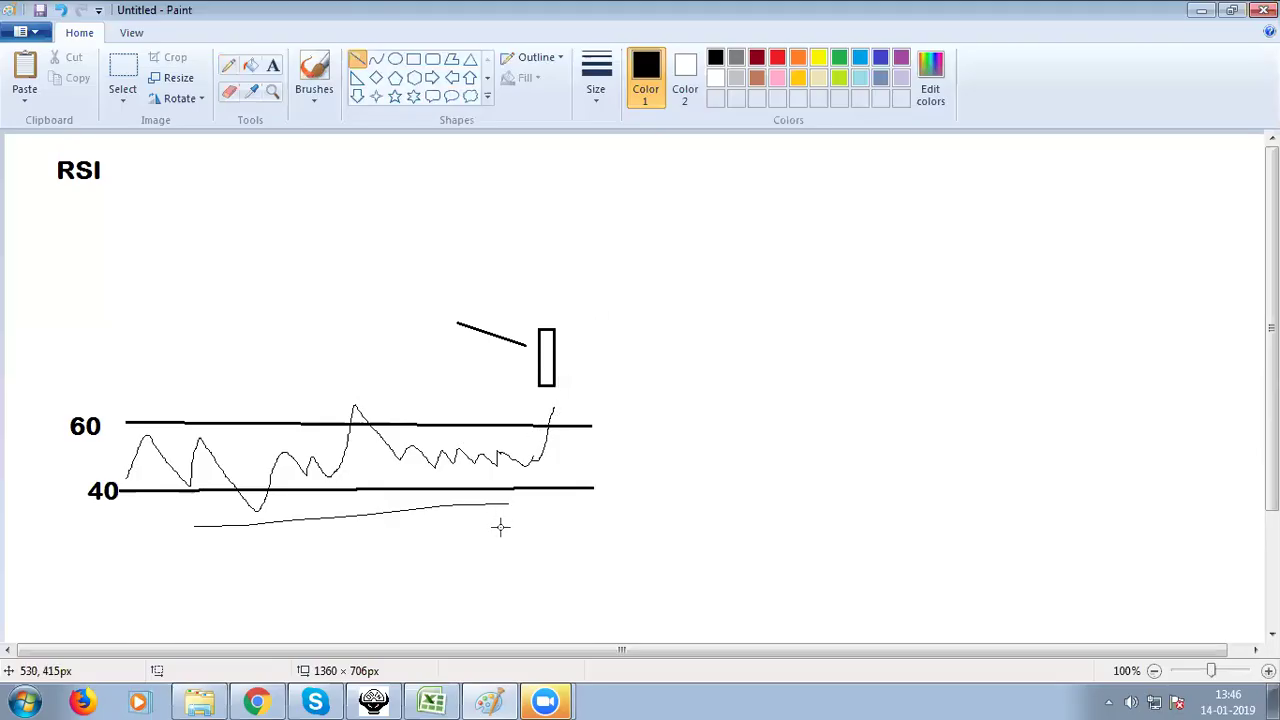
click(272, 701)
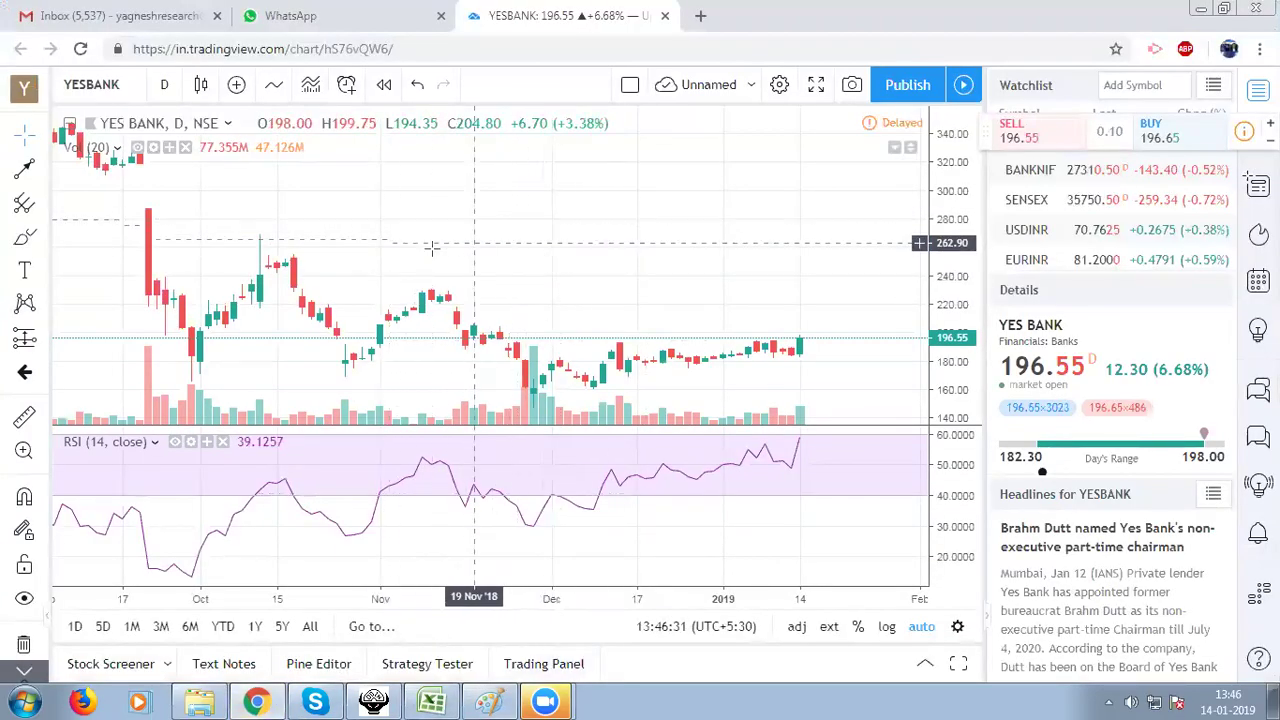
- Pan the YESBANK daily chart back to June–October 2018, showing the arrowed early-July candle
drag(362, 210, 452, 234)
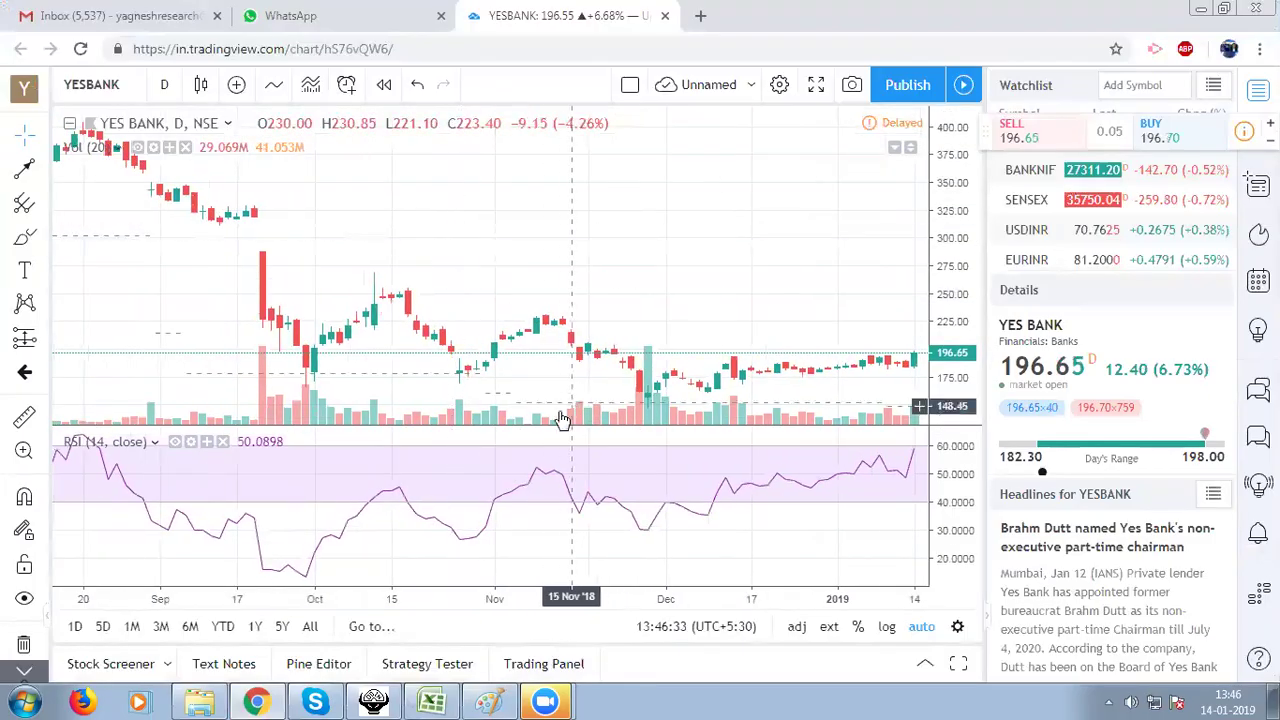
drag(735, 268, 510, 402)
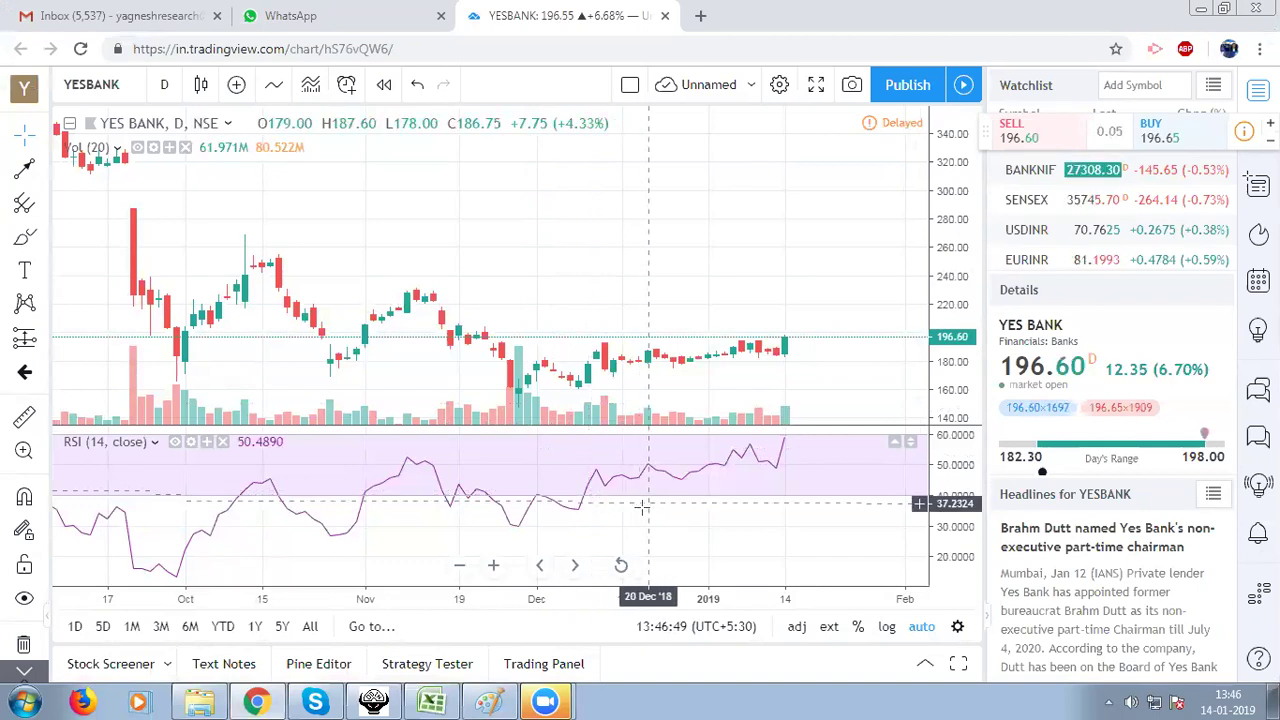
drag(337, 470, 366, 476)
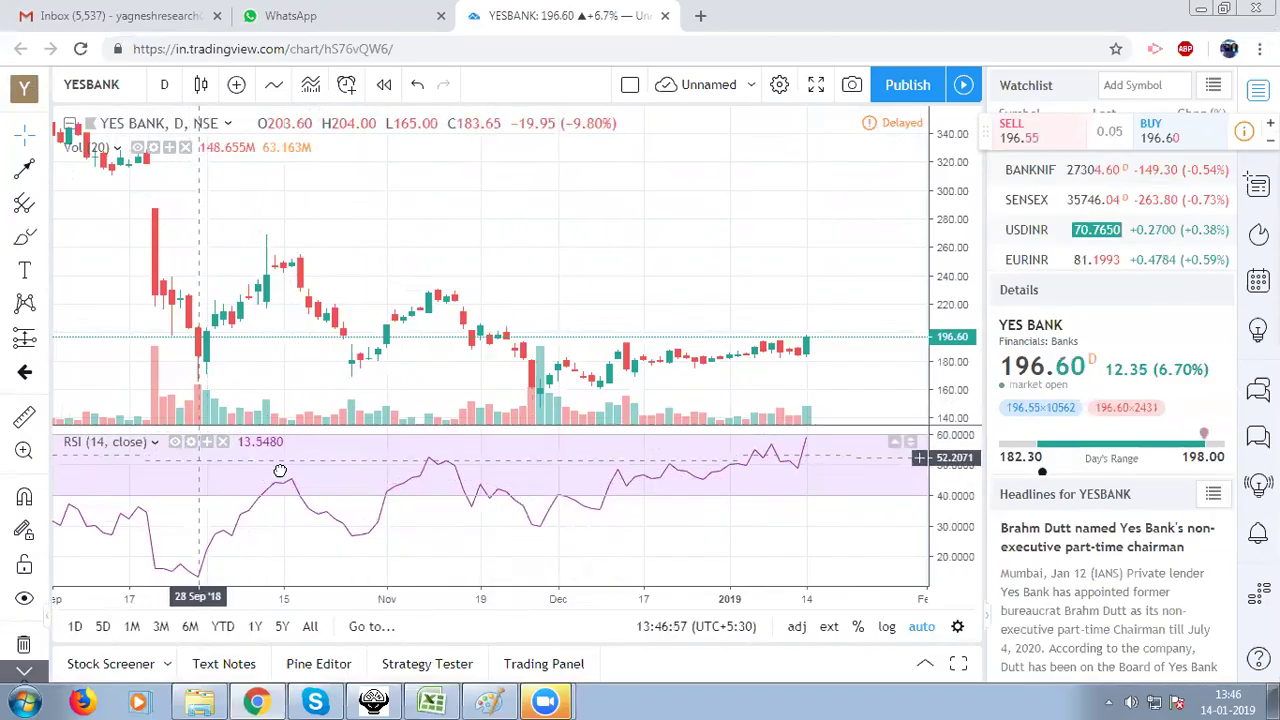
drag(196, 472, 371, 476)
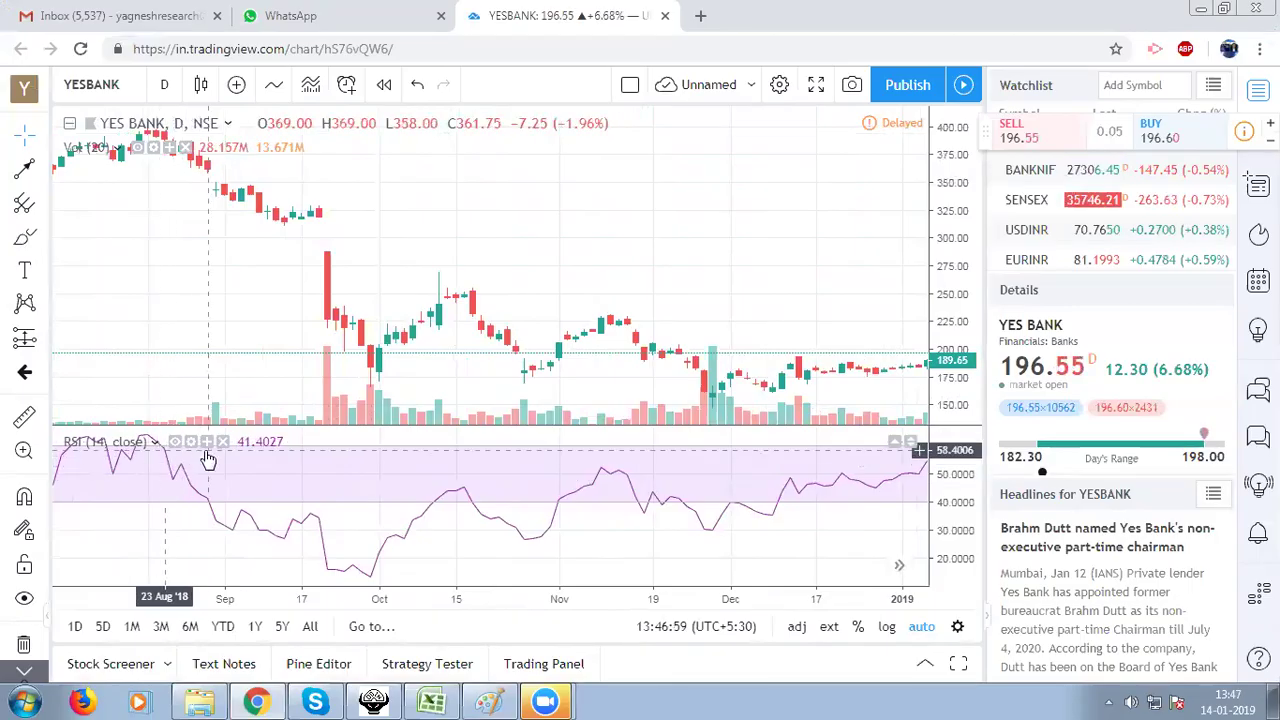
scroll(640, 470, right, 5)
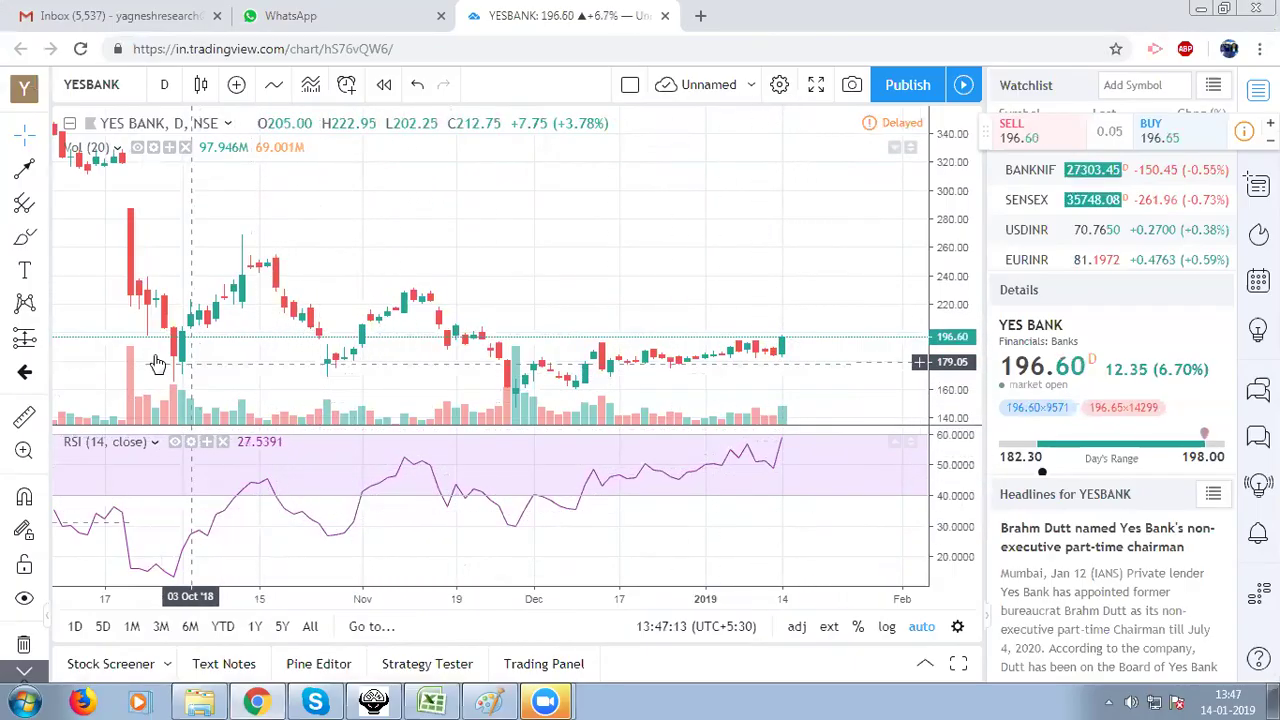
drag(128, 325, 720, 366)
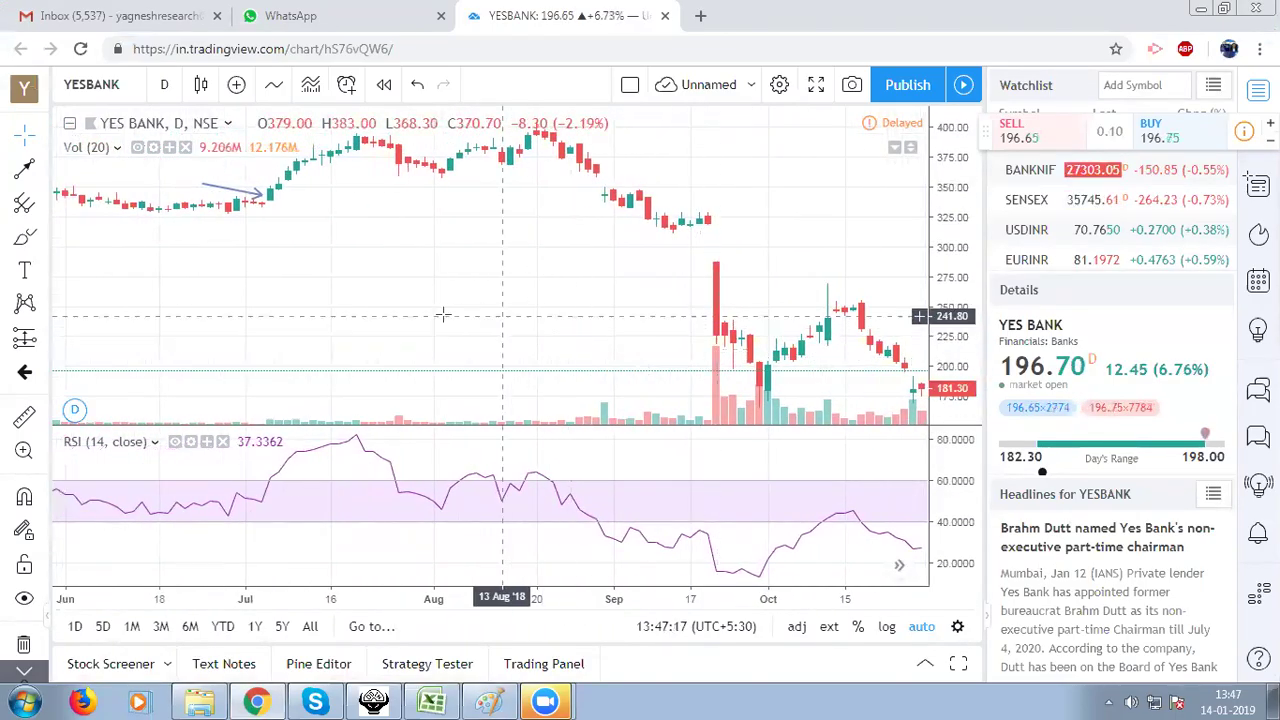
- Pan the YESBANK chart further back to October 2017–February 2018, where RSI tops 60 in January
drag(386, 314, 860, 353)
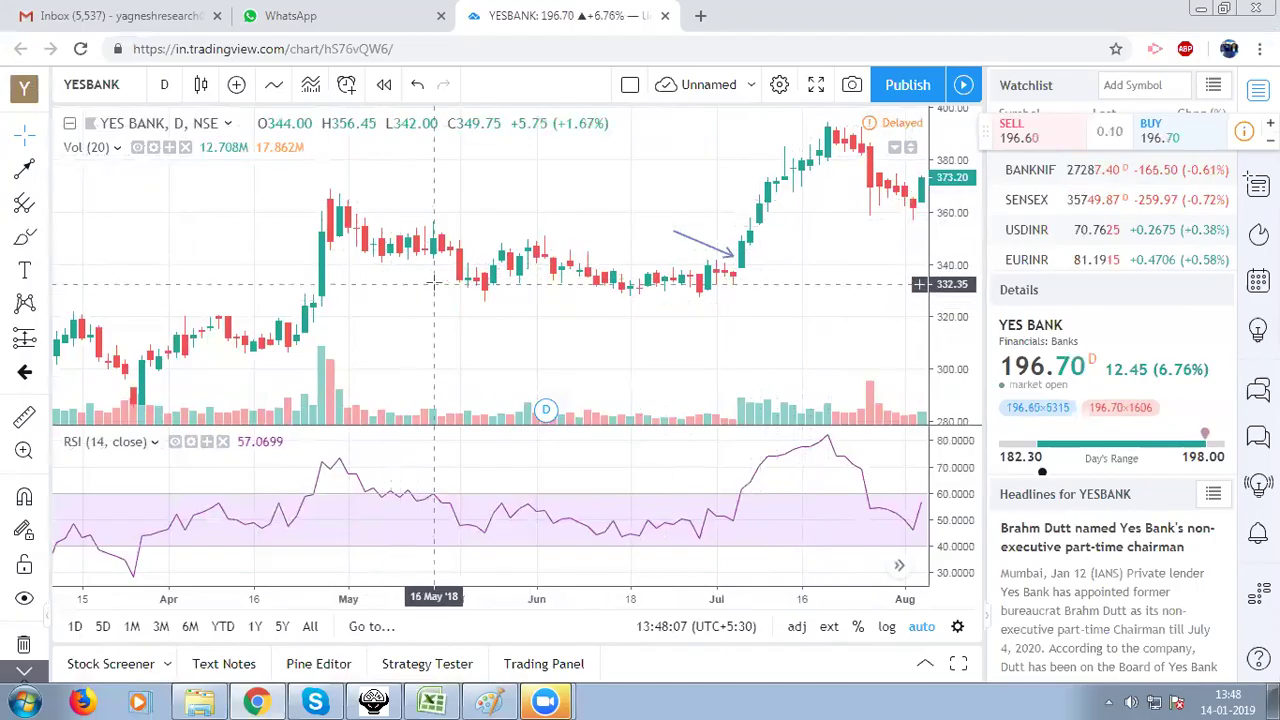
drag(440, 277, 774, 272)
drag(275, 290, 758, 306)
mouse_move(523, 294)
mouse_down()
mouse_move(728, 300)
mouse_move(677, 323)
mouse_up()
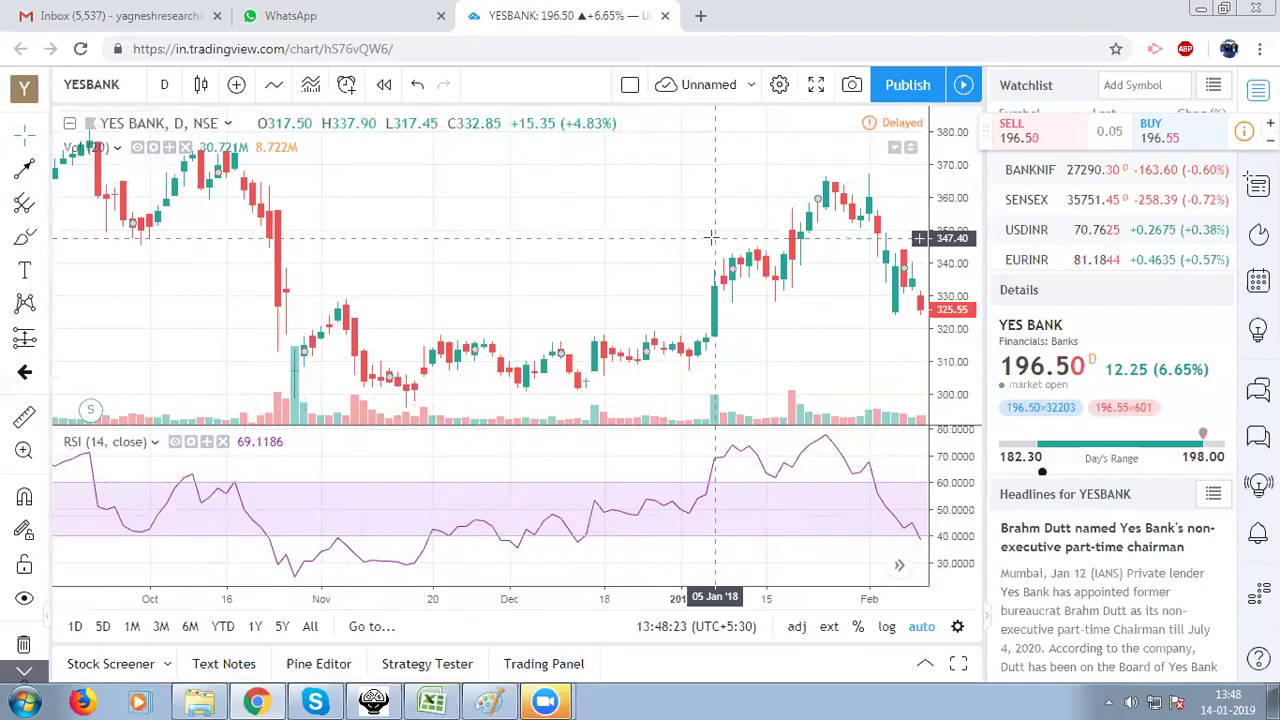
- Draw an arrow pointing at the early-January 2018 YESBANK candle where RSI breaks above 60
click(25, 168)
click(43, 170)
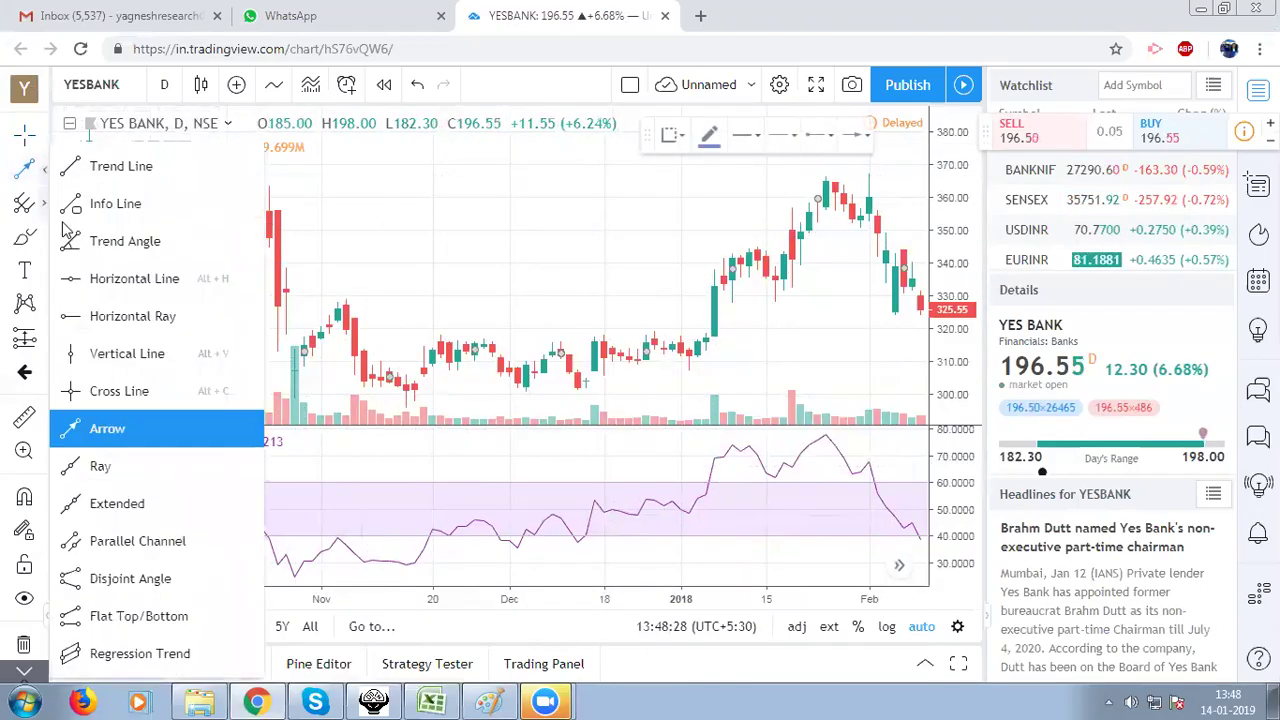
click(107, 428)
click(646, 284)
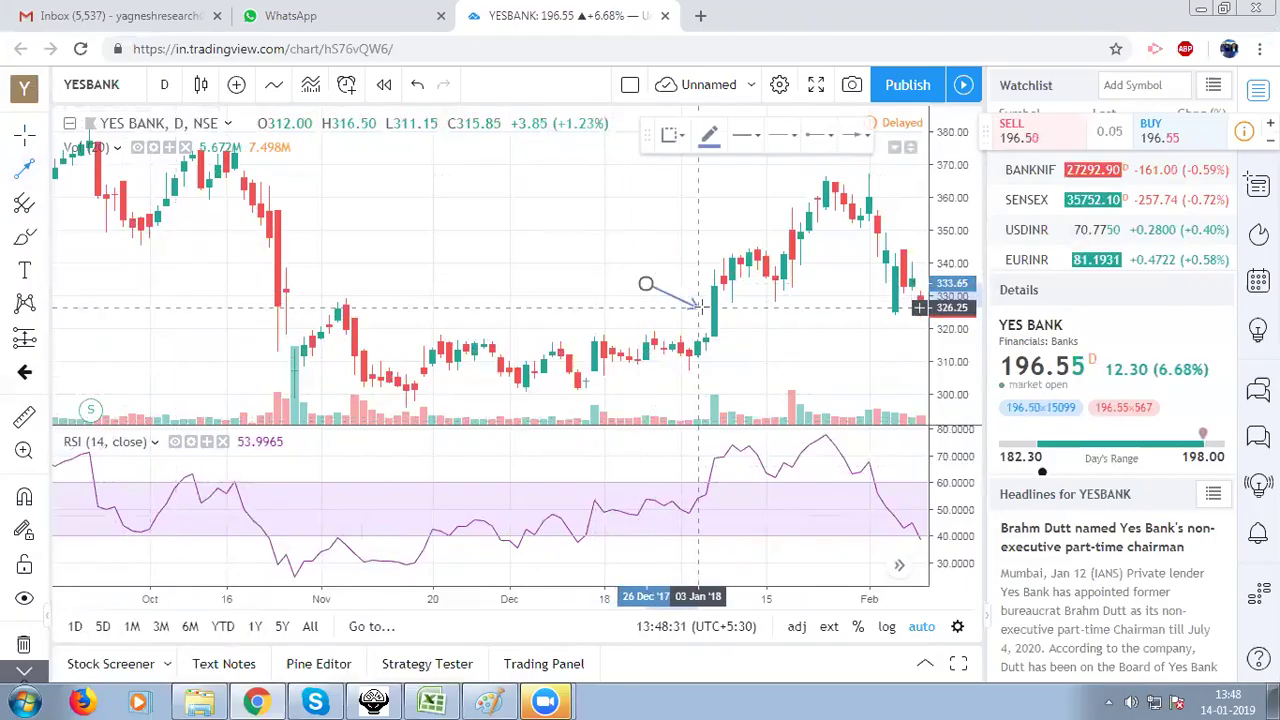
click(708, 307)
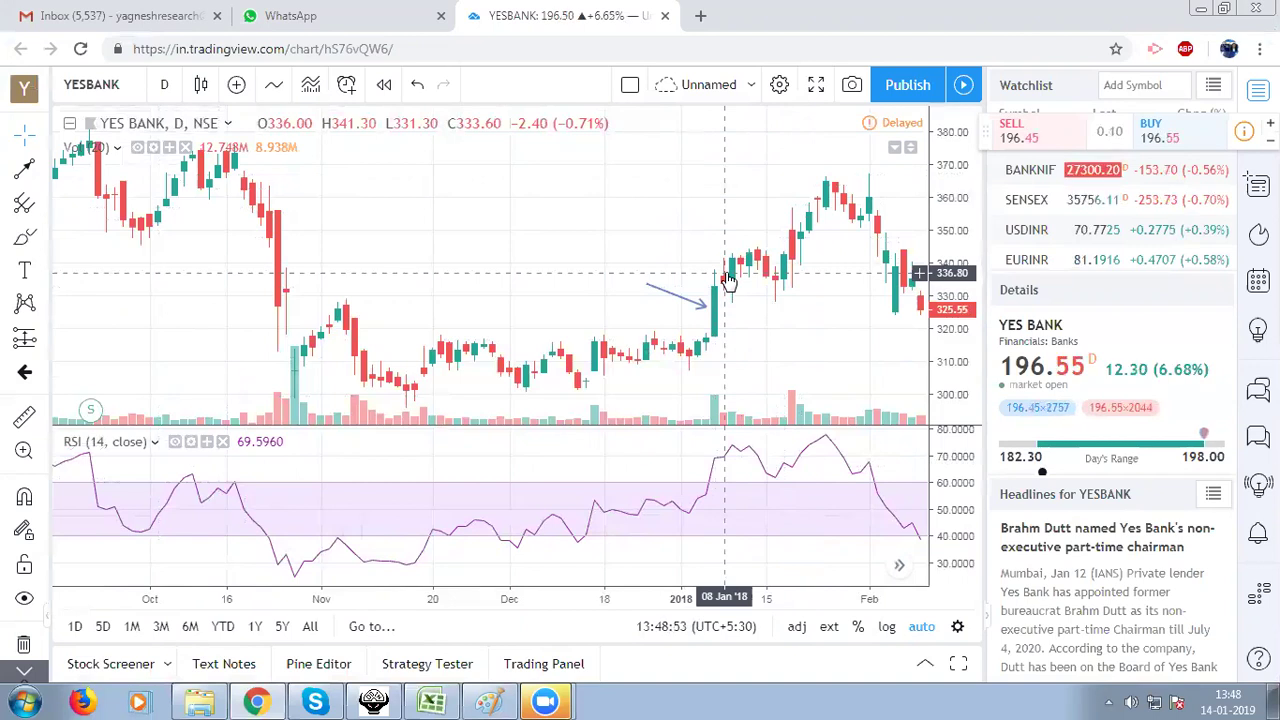
- Switch the chart symbol to Reliance Infrastructure by searching 'RE'
click(106, 88)
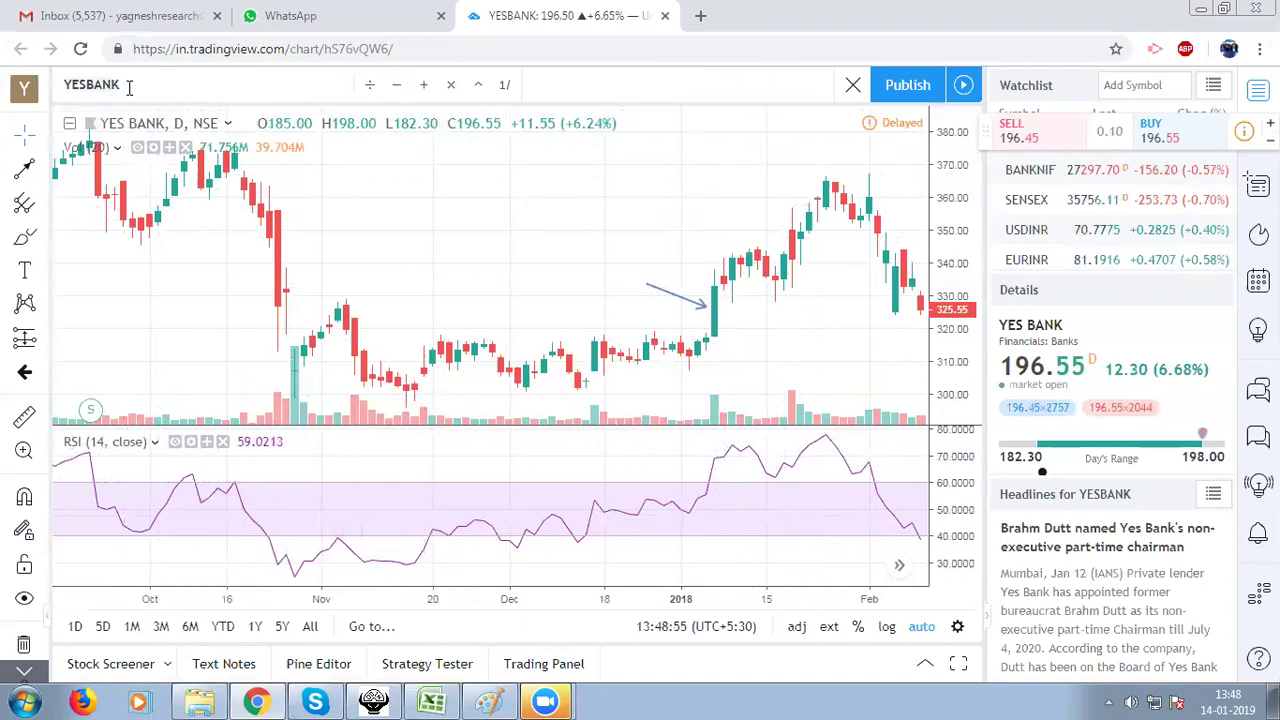
text(RELIN)
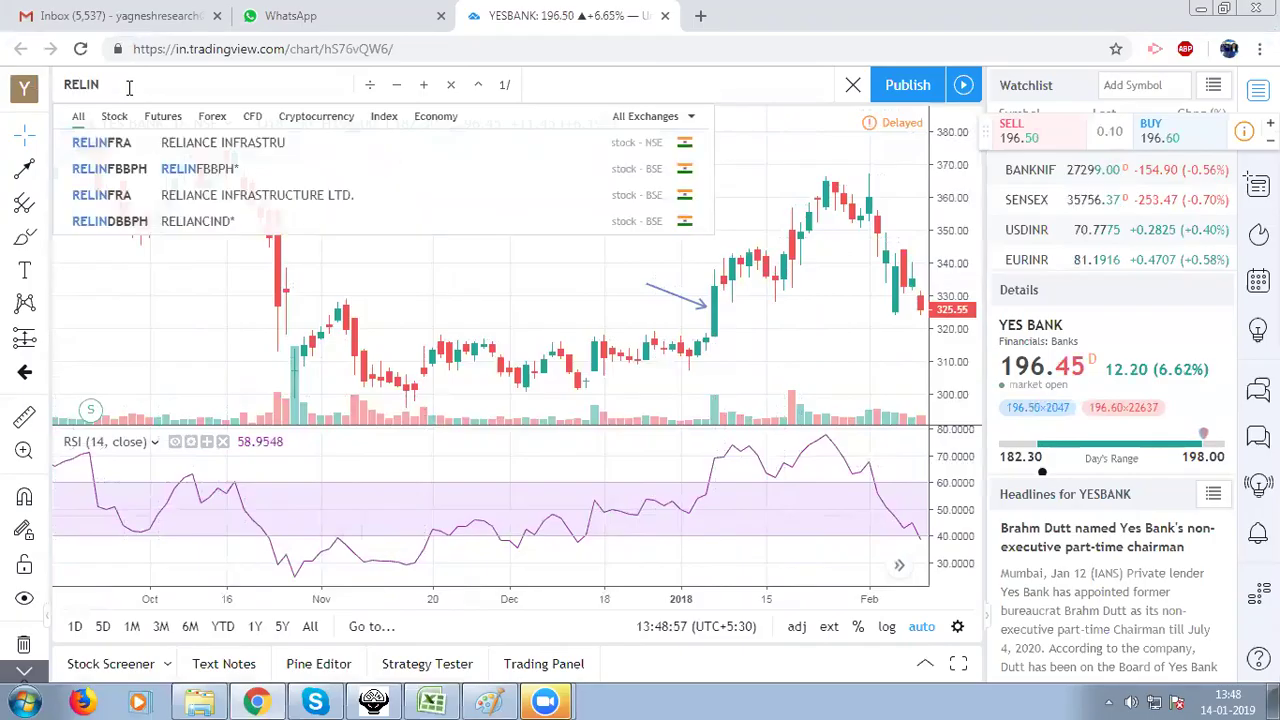
click(249, 208)
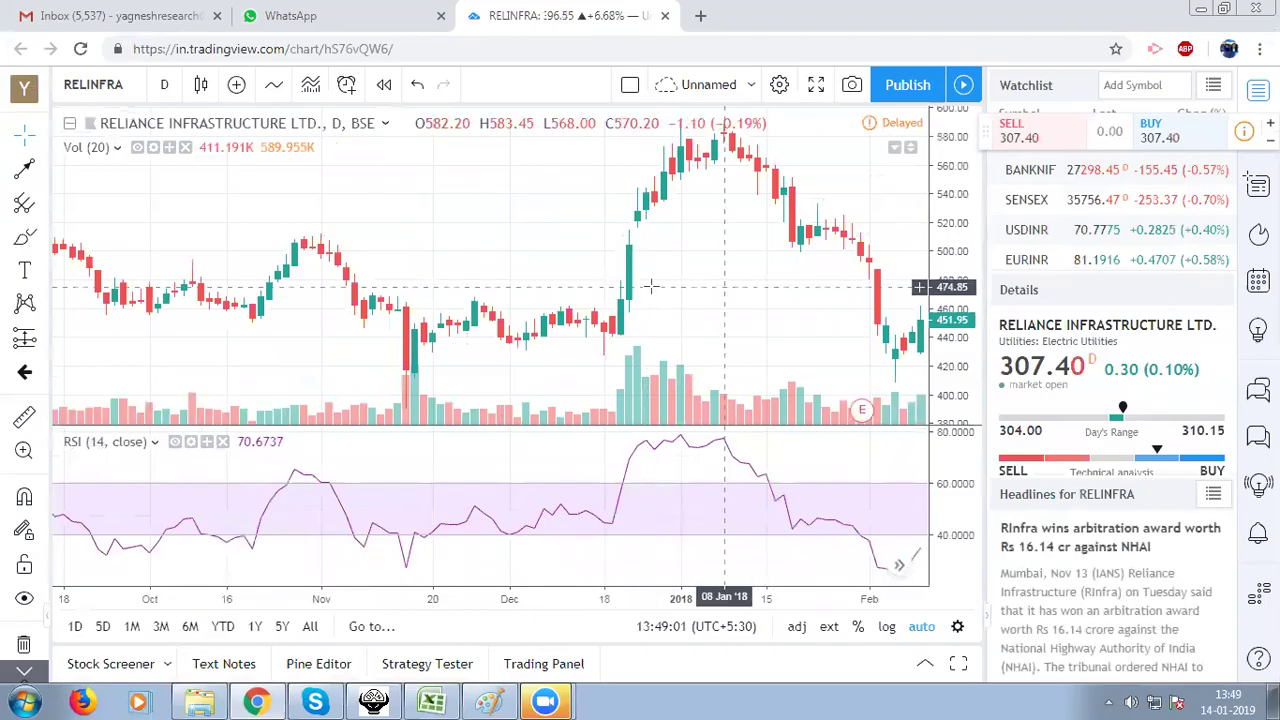
- Pan and rescale the RELINFRA chart to show May–September 2018
drag(650, 286, 130, 268)
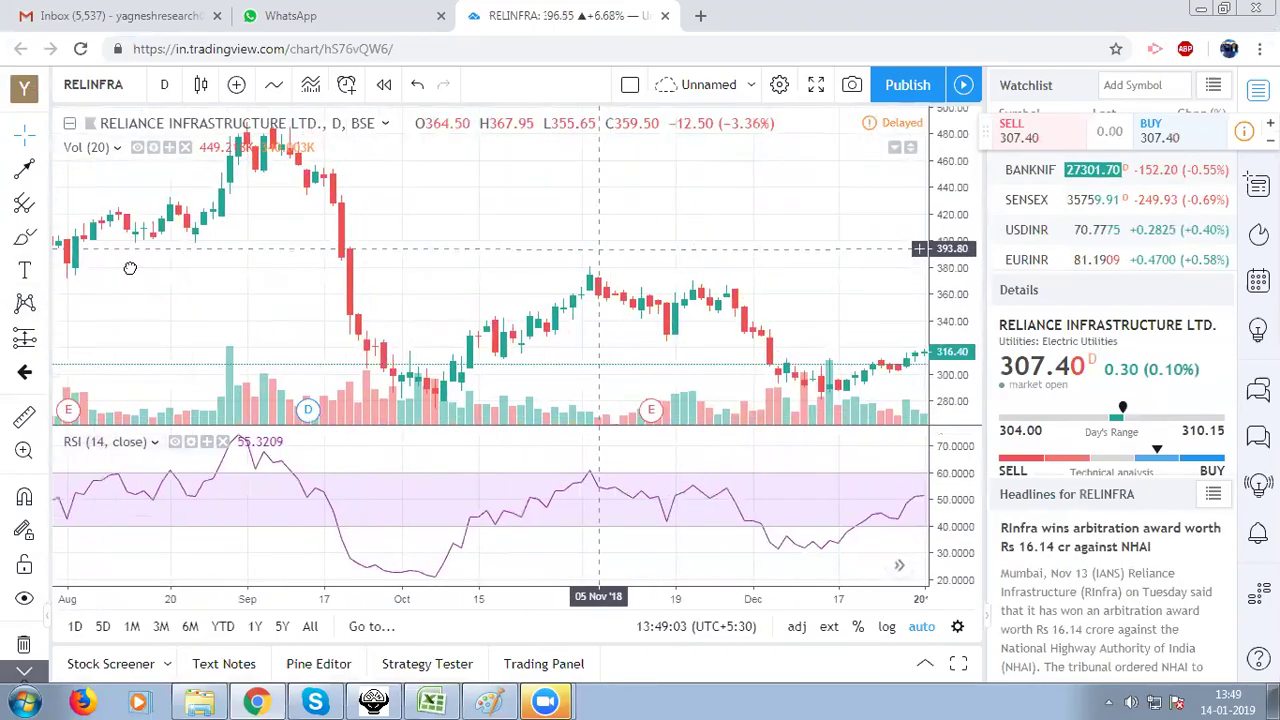
scroll(580, 240, down, 2)
scroll(757, 286, up, 2)
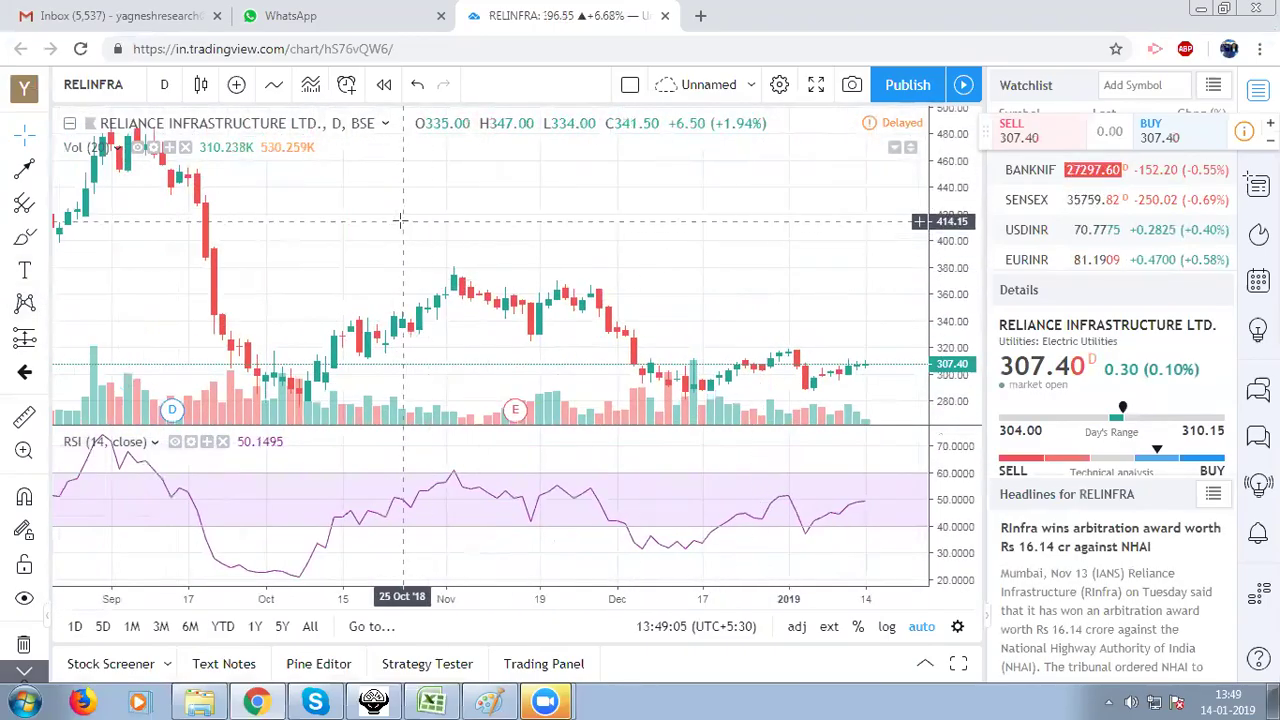
drag(396, 229, 663, 251)
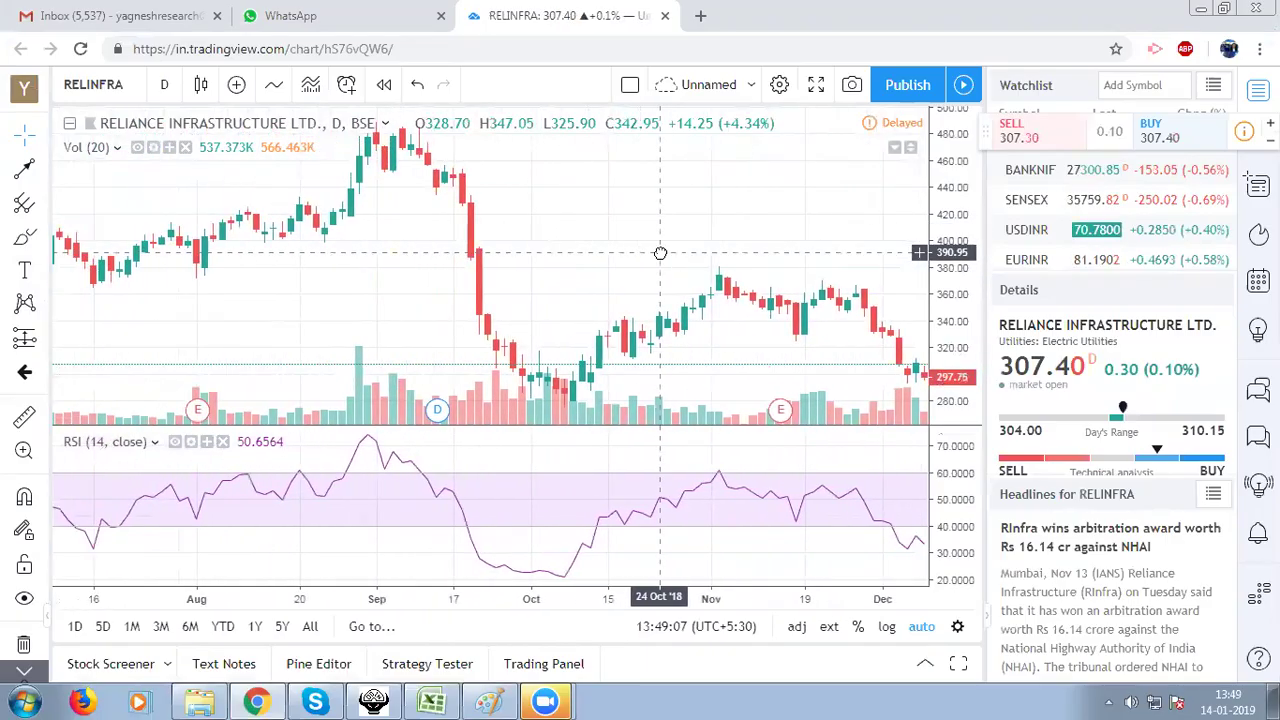
drag(371, 285, 760, 334)
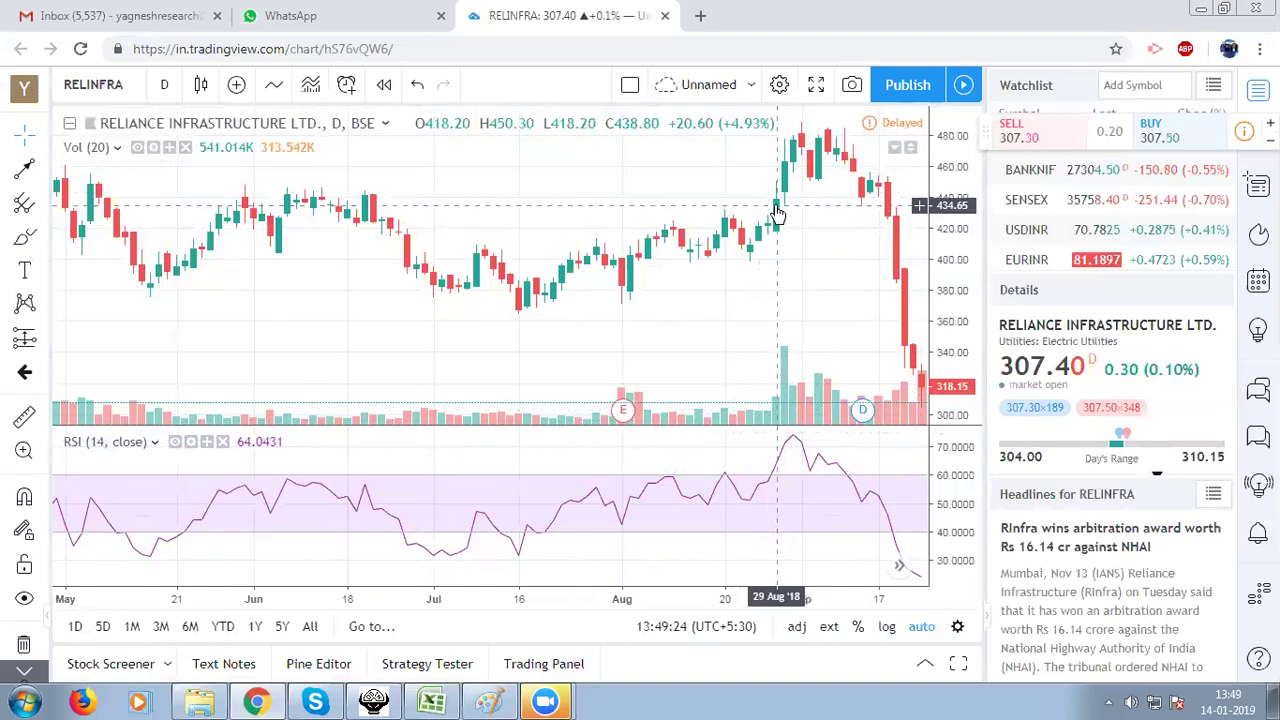
- Draw an arrow at RELINFRA's late-August 2018 signal candle where RSI crosses 60
click(24, 170)
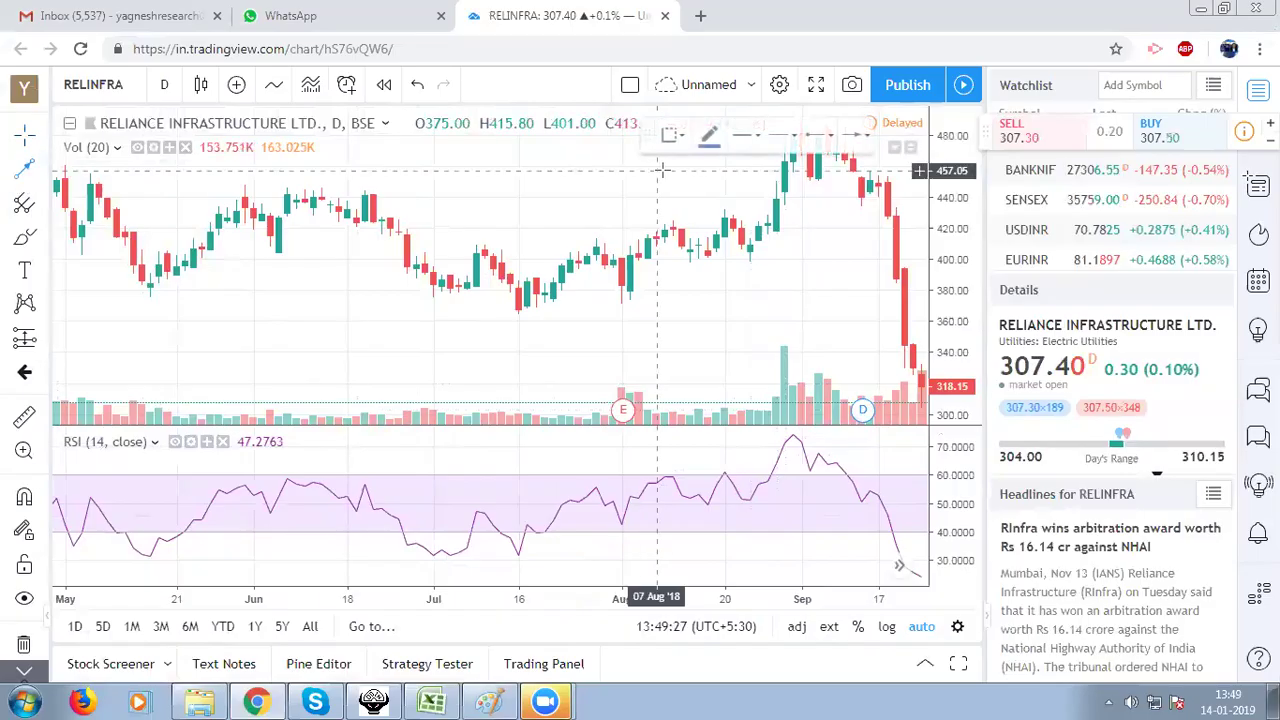
click(716, 195)
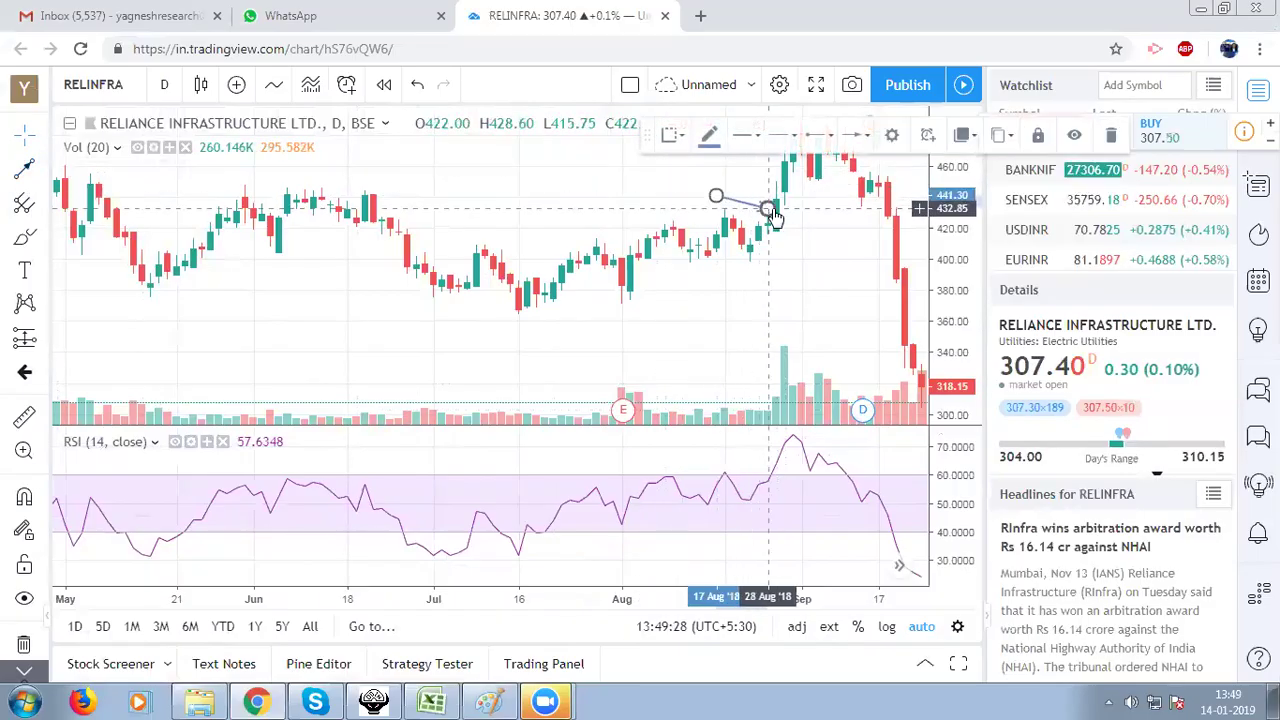
click(770, 211)
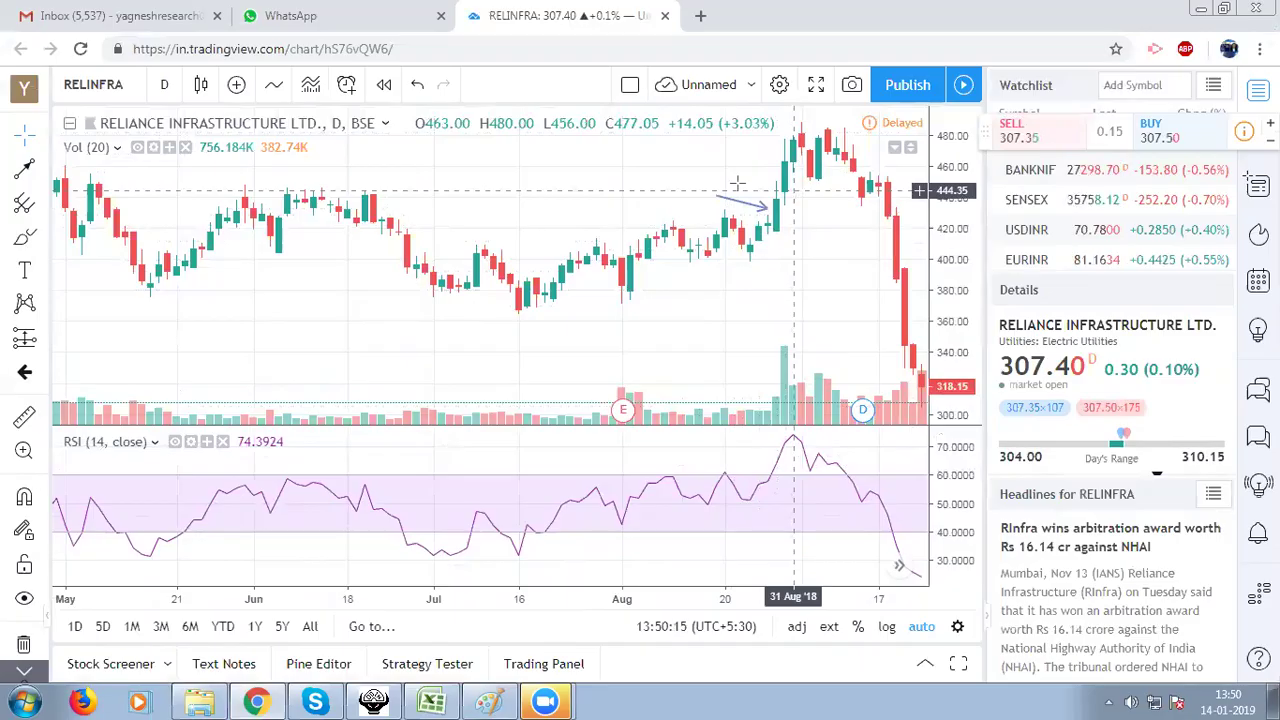
- Change the chart symbol to UPL LIMITED on NSE by searching 'UPL'
click(117, 90)
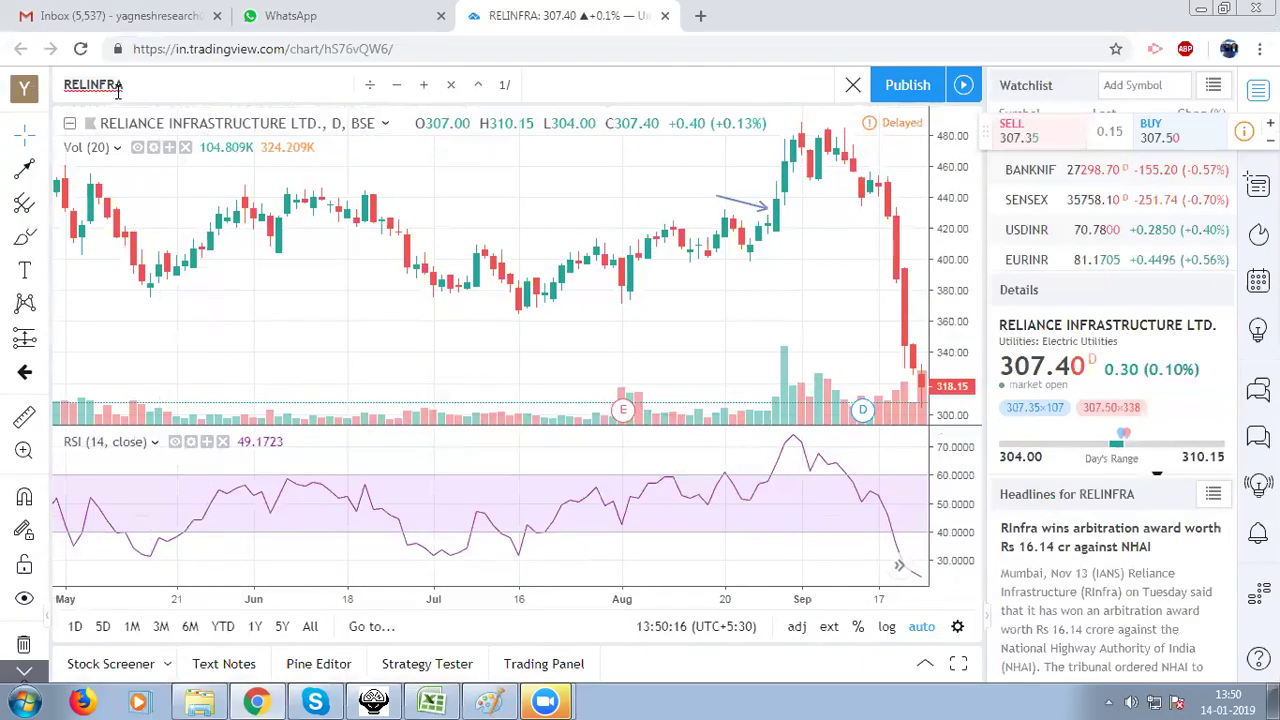
text(UPL)
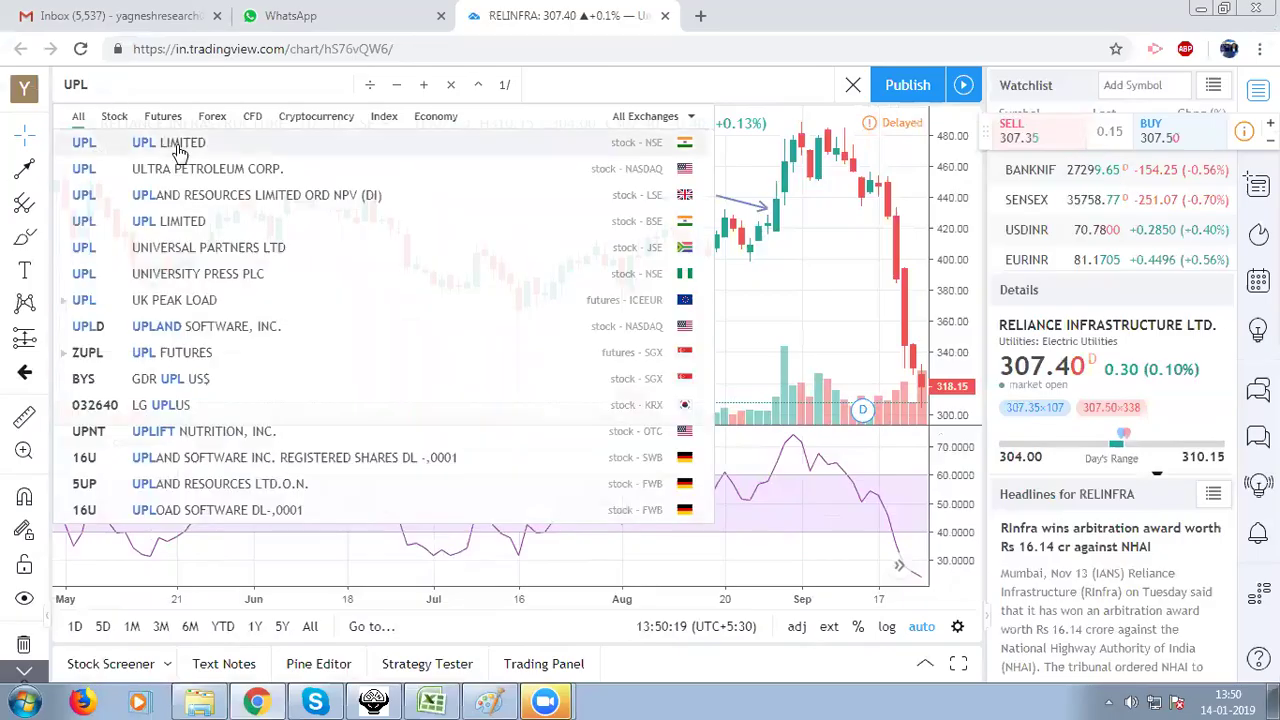
click(180, 150)
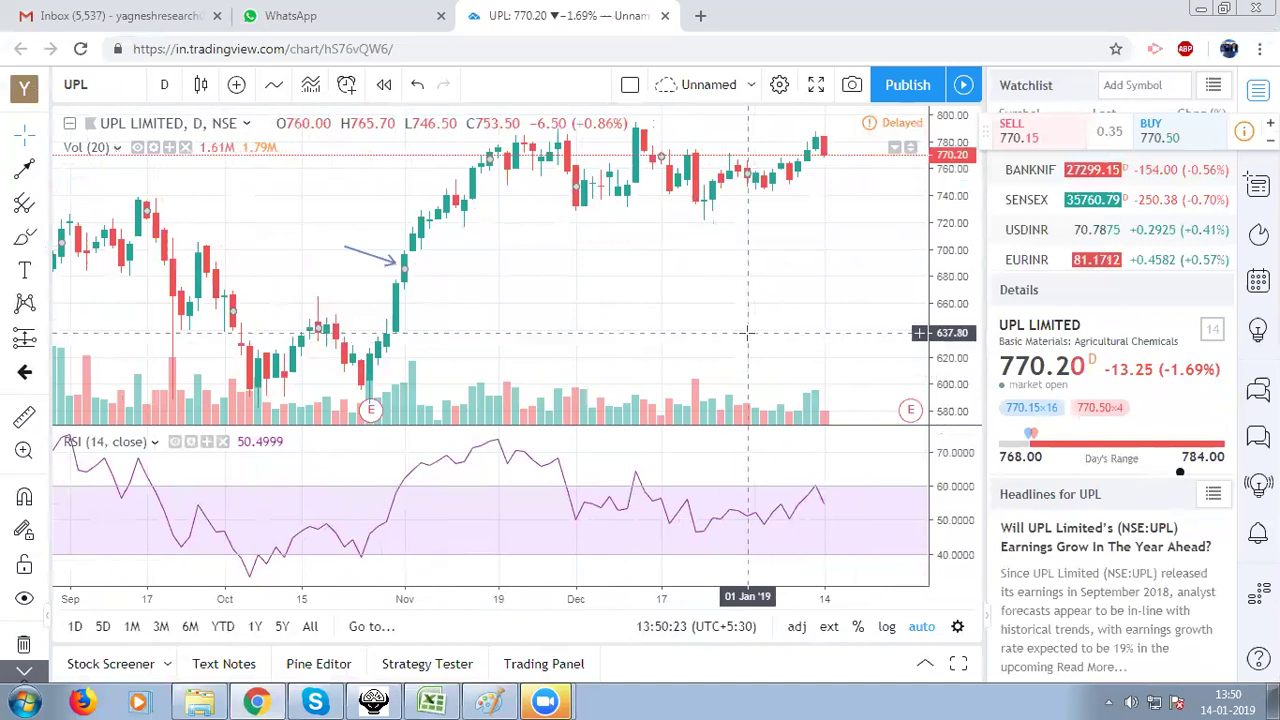
- Frame UPL's three arrowed signal candles across July–December 2018, then switch to the Excel table
drag(748, 333, 663, 343)
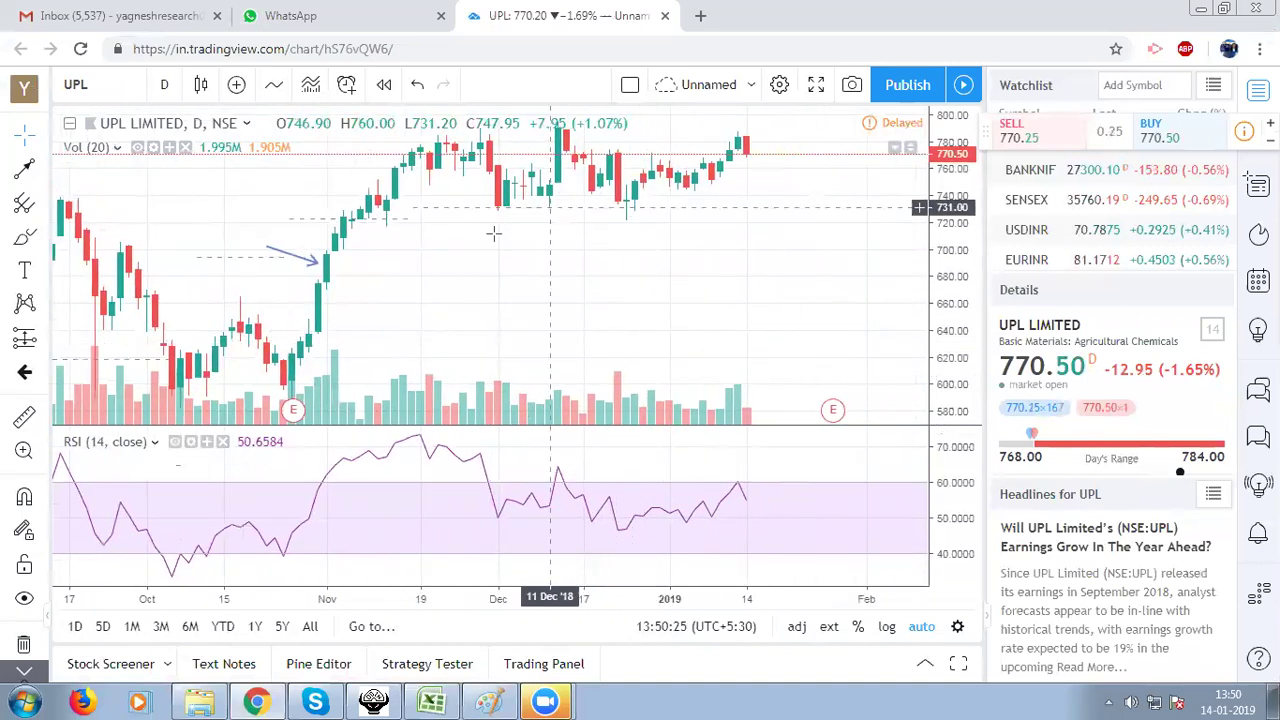
drag(493, 233, 776, 262)
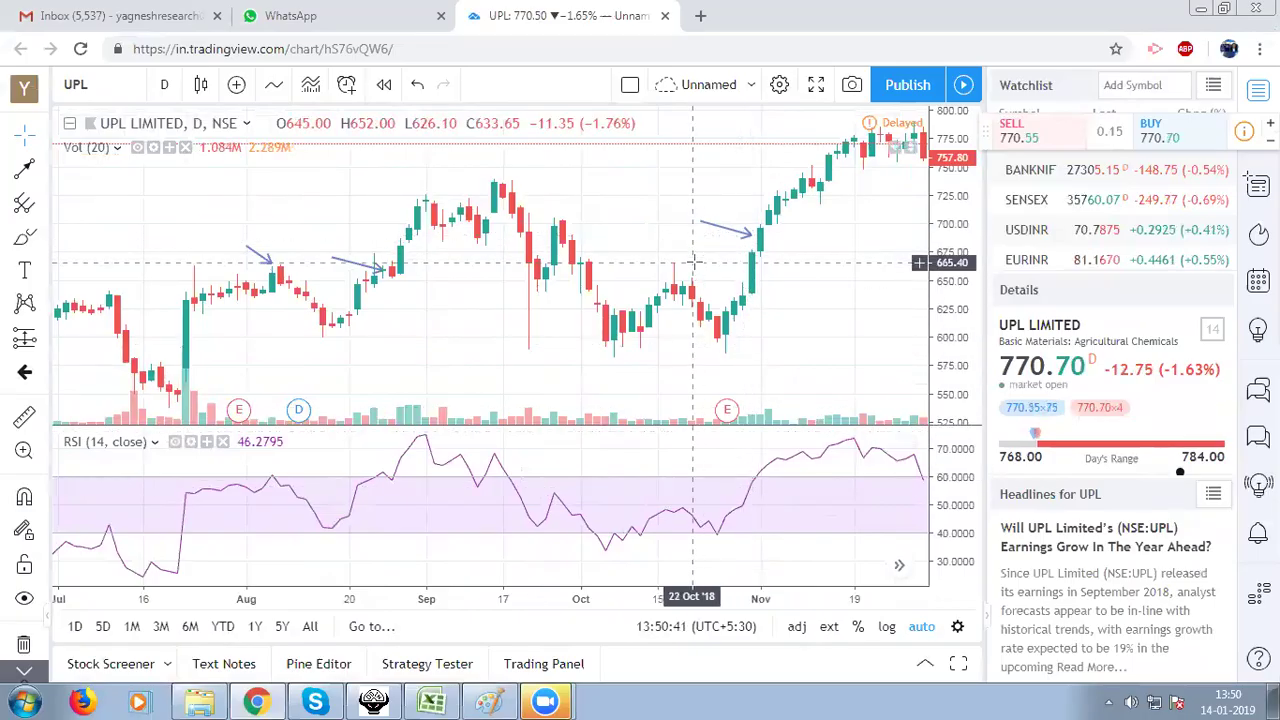
drag(773, 258, 718, 255)
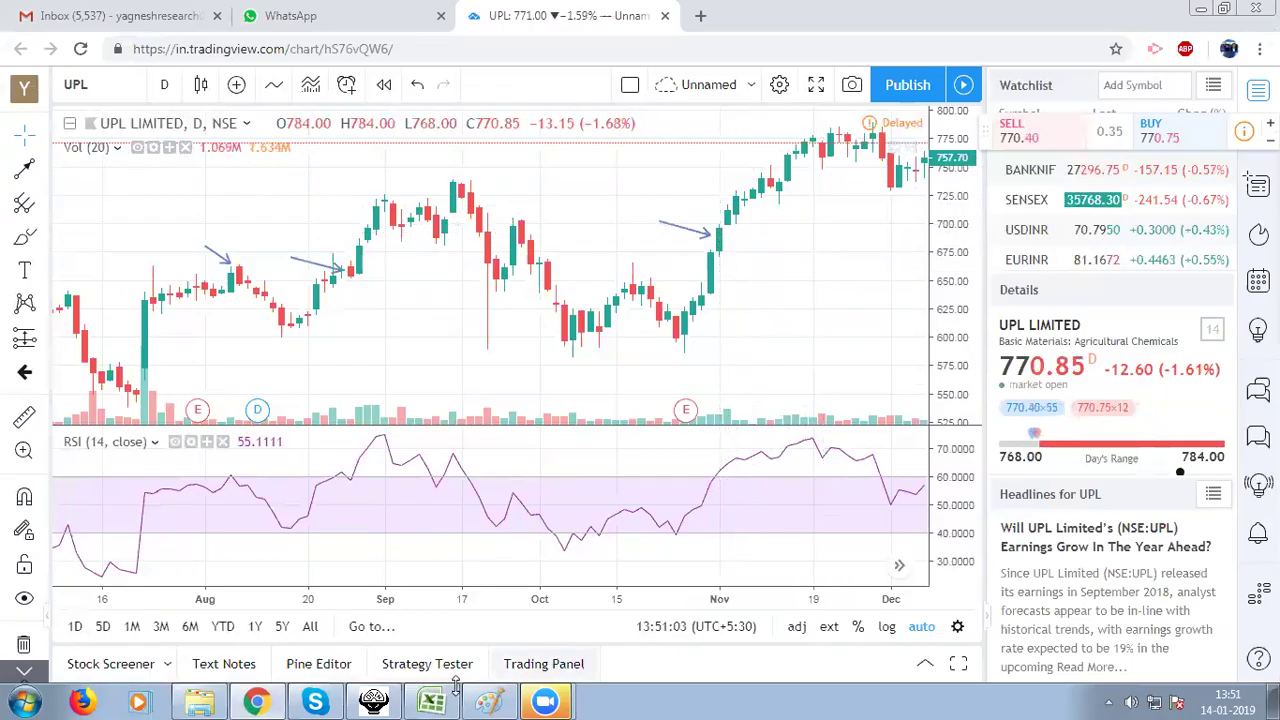
key(alt+Tab)
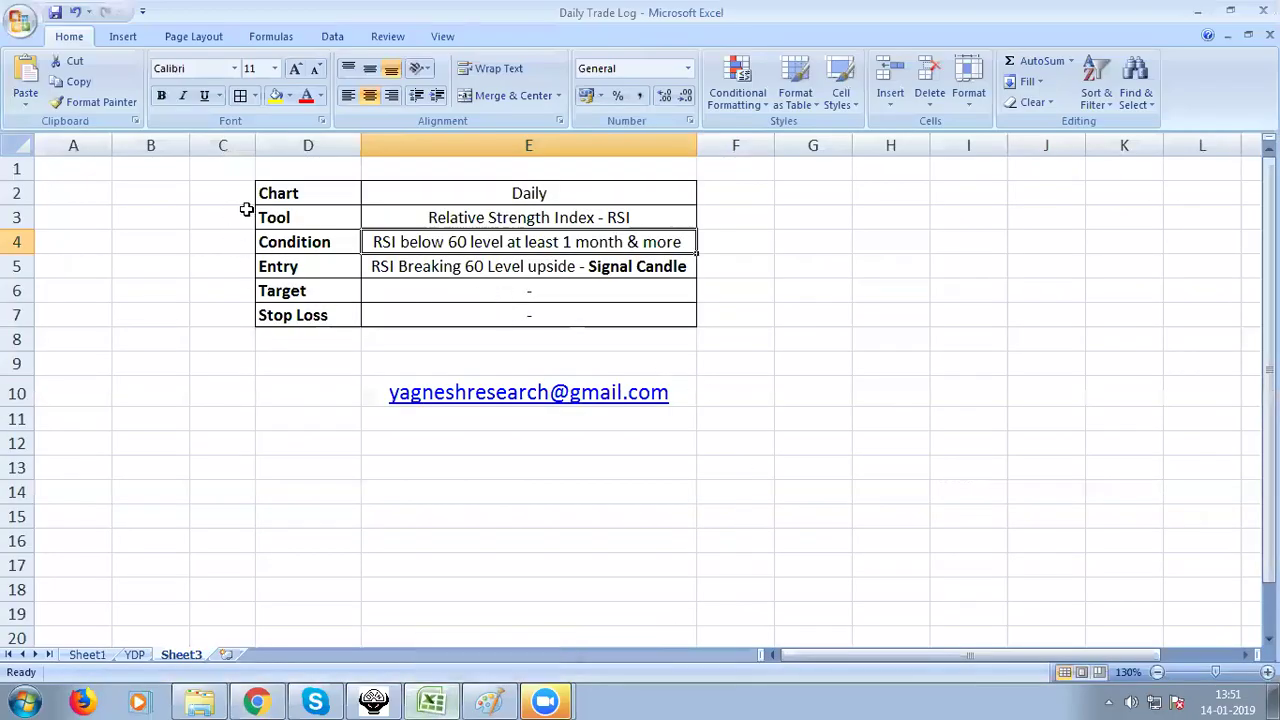
click(277, 197)
key(Right)
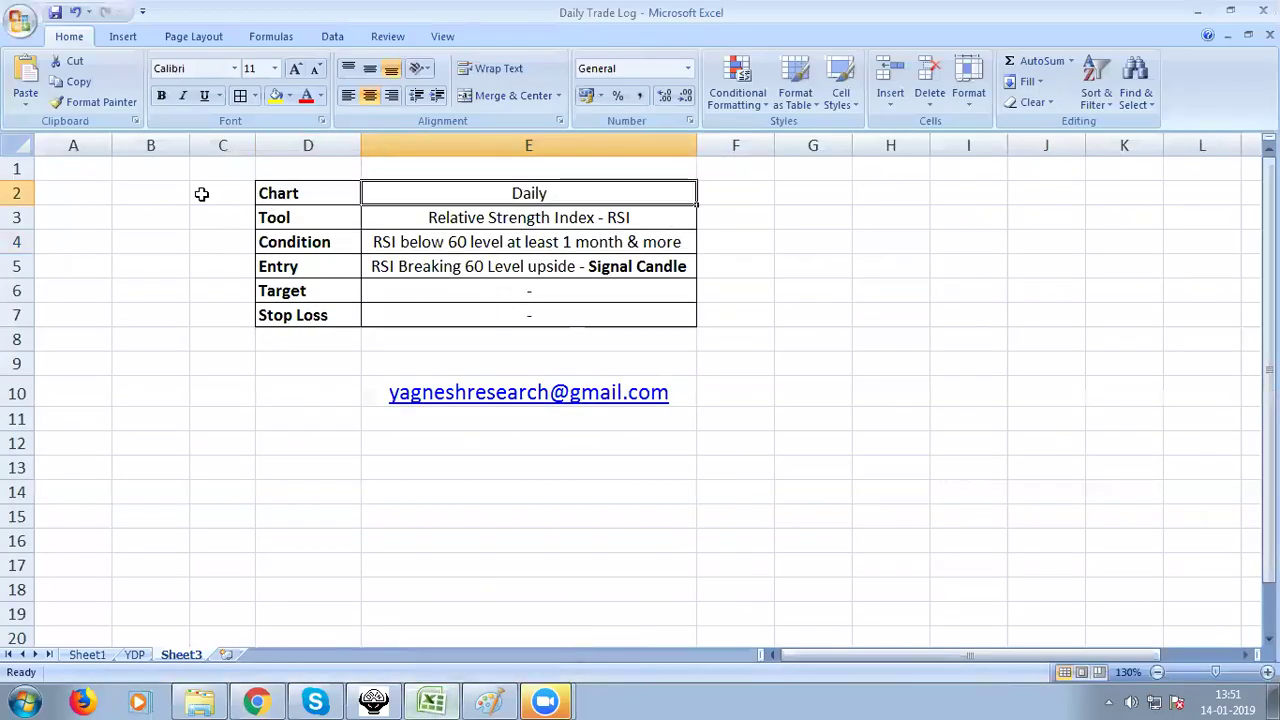
key(Down)
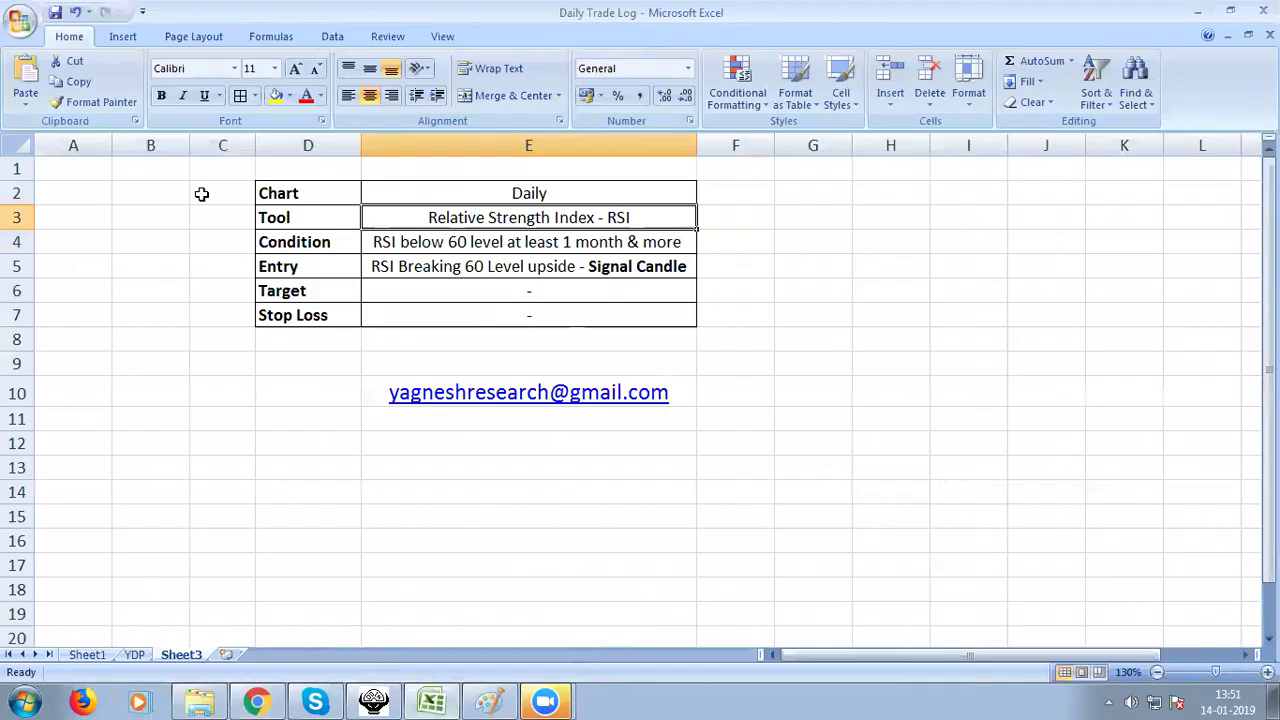
key(Down)
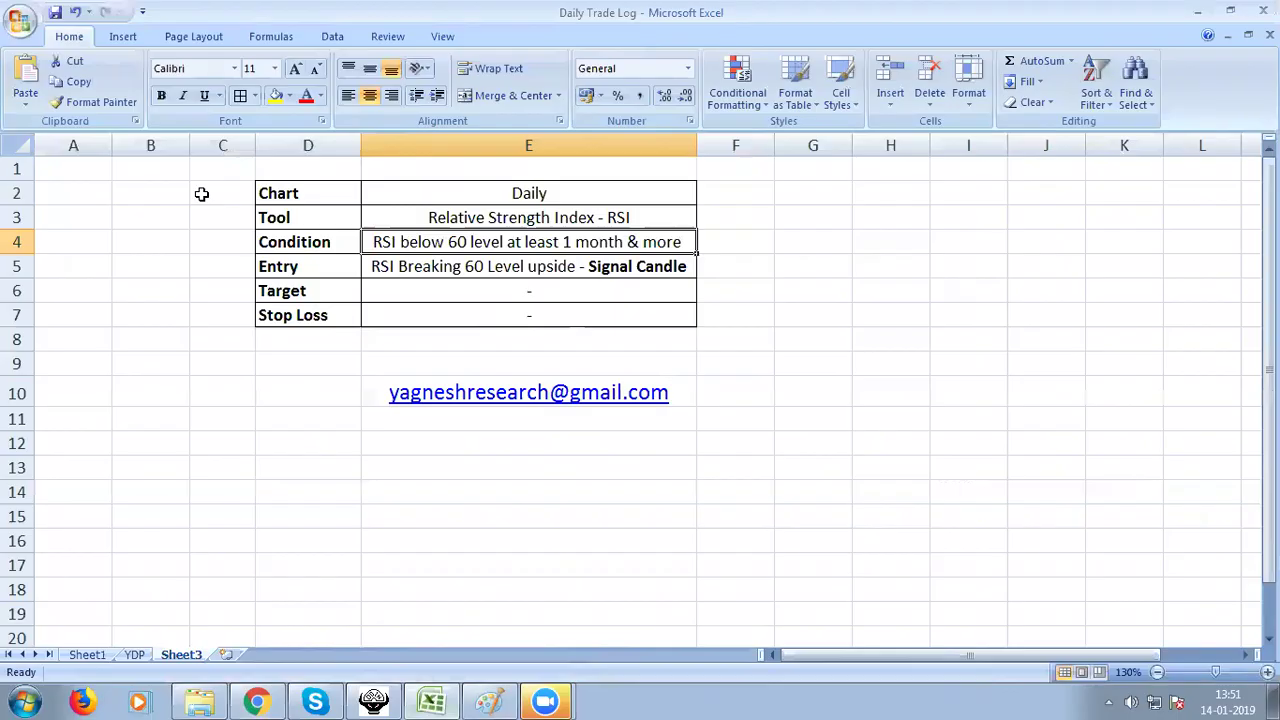
key(Down)
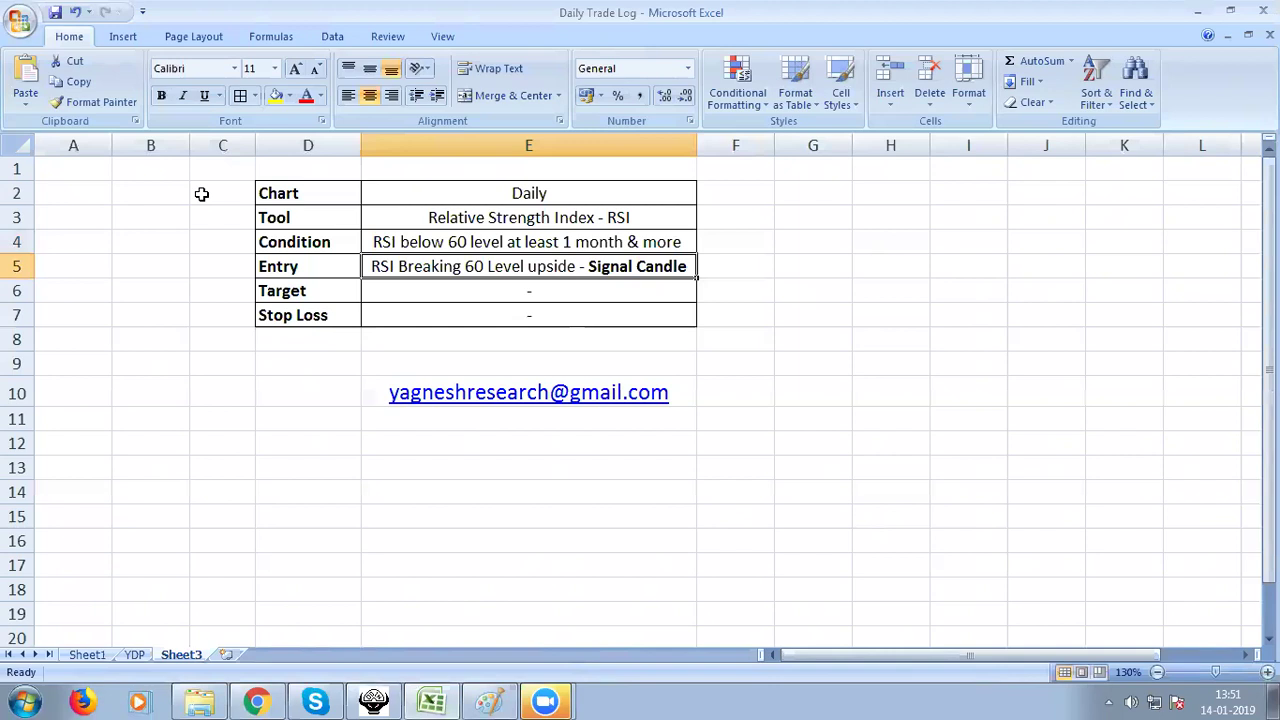
key(Down)
key(Down)
key(Down)
key(Down)
key(Down)
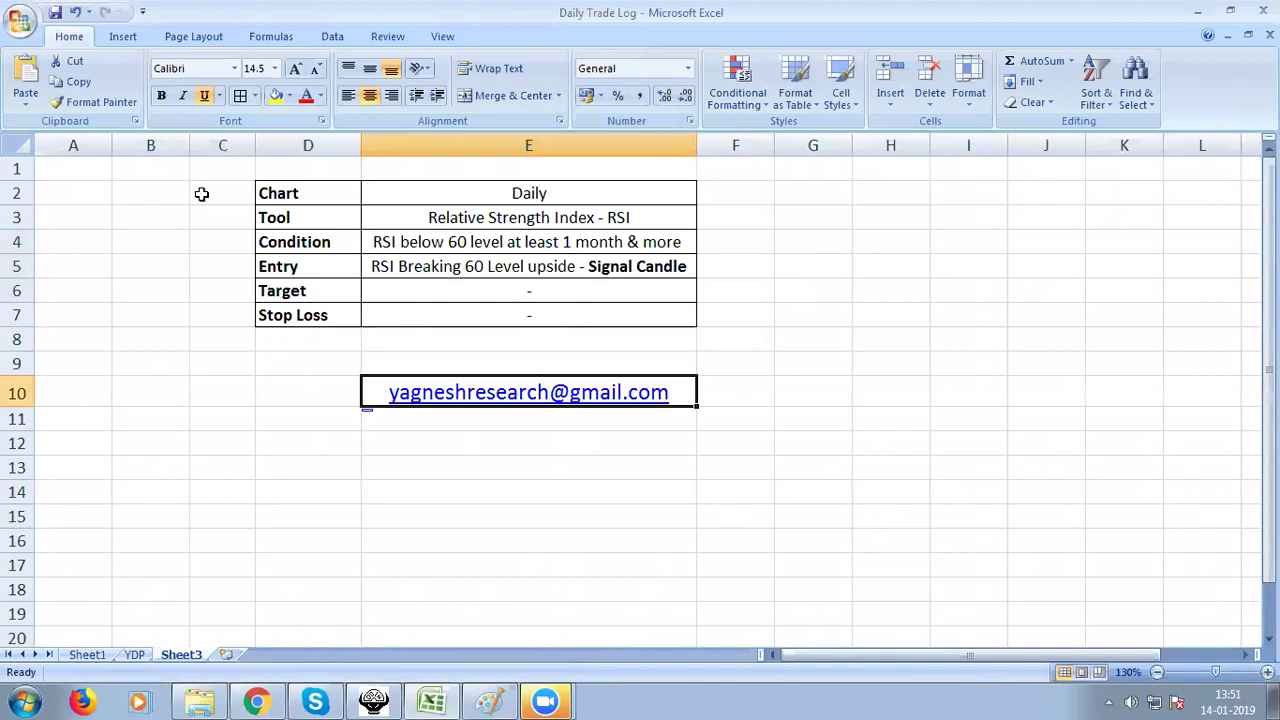
key(Down)
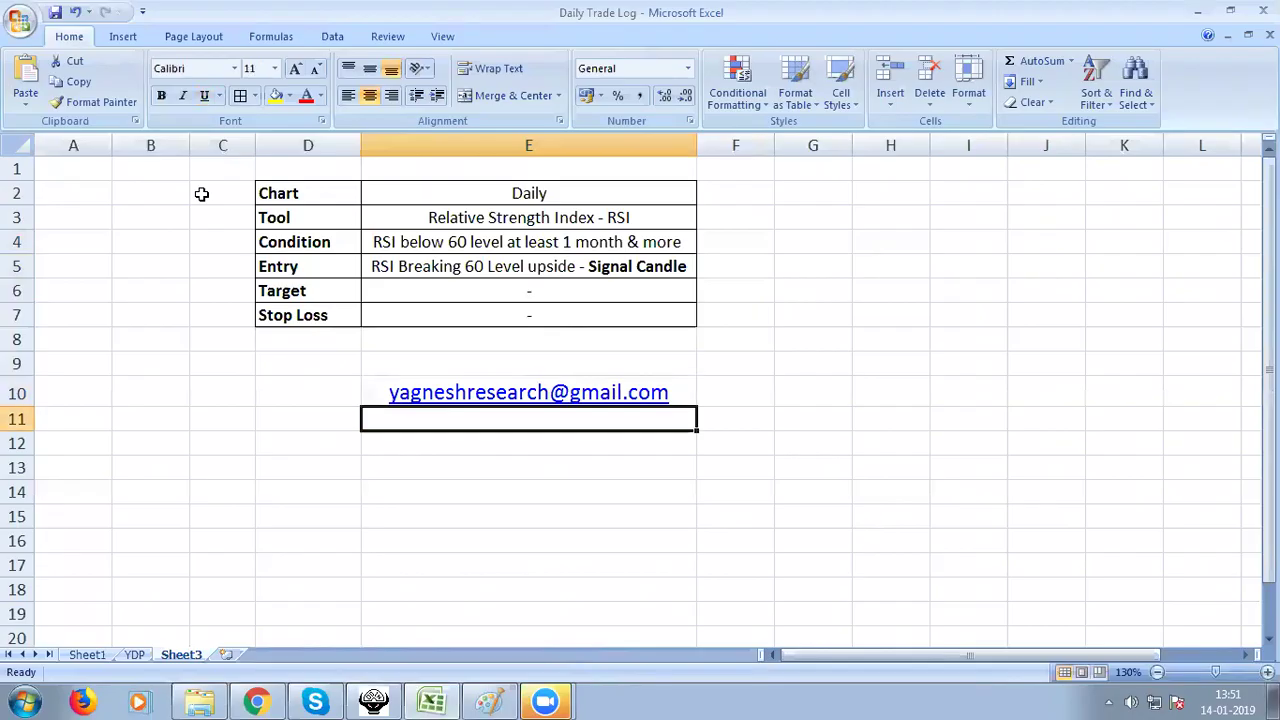